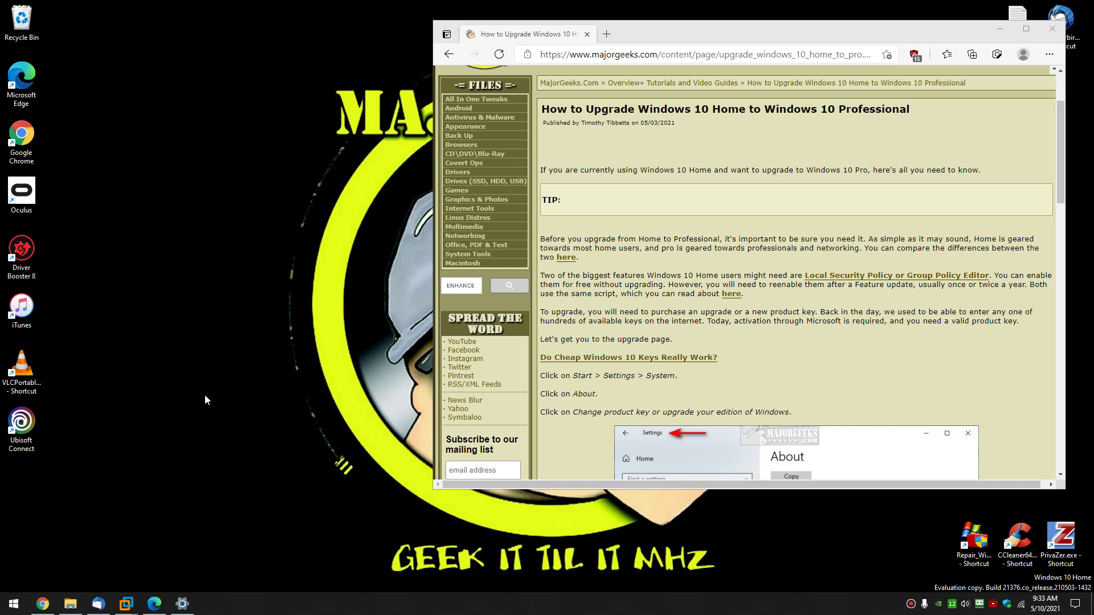
# Step: Glance at the Local Security Policy article from the upgrade guide, then close its tab
pyautogui.tripleClick(733, 254)
pyautogui.click(728, 255)
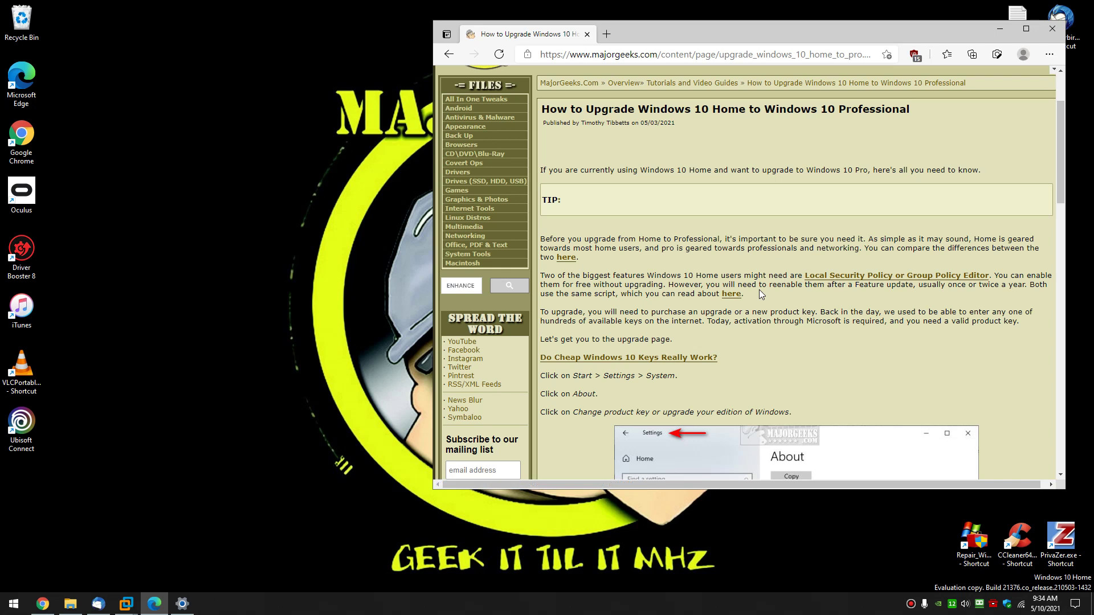
pyautogui.click(827, 276)
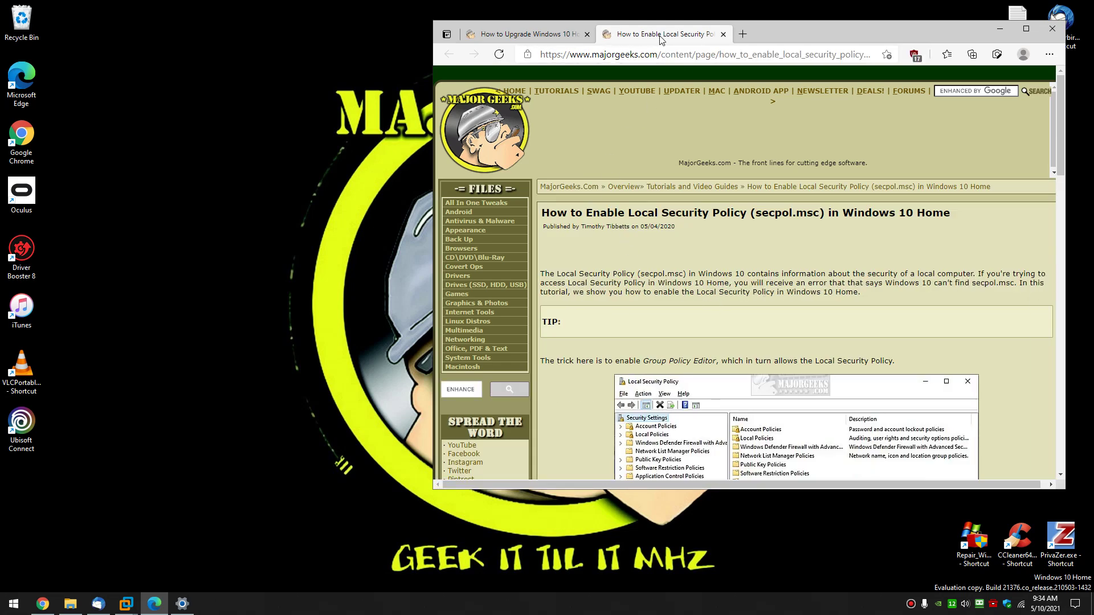
pyautogui.click(722, 34)
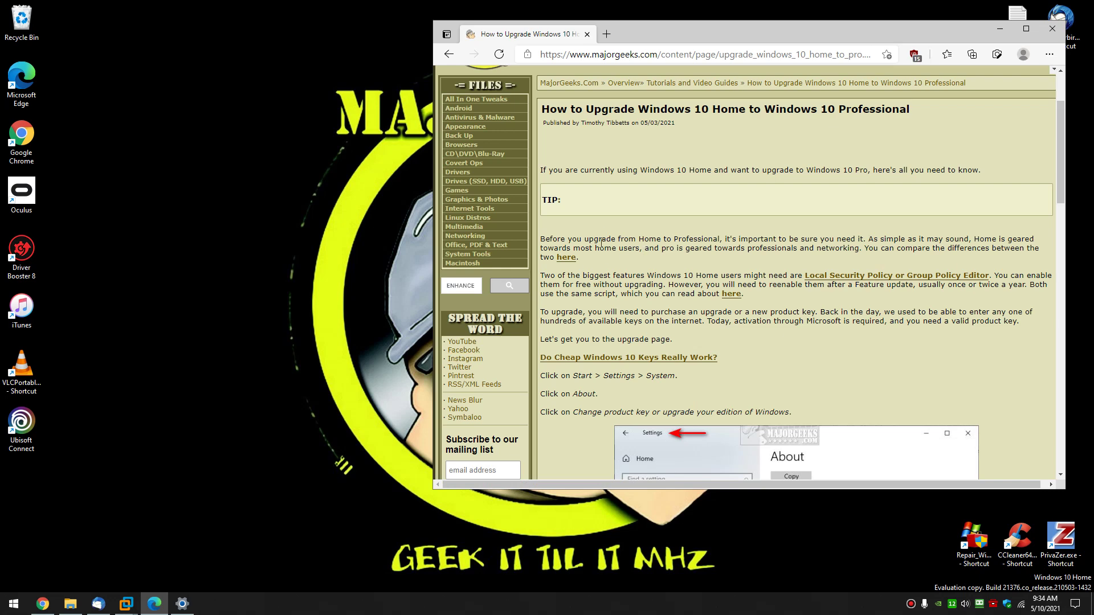
pyautogui.click(561, 260)
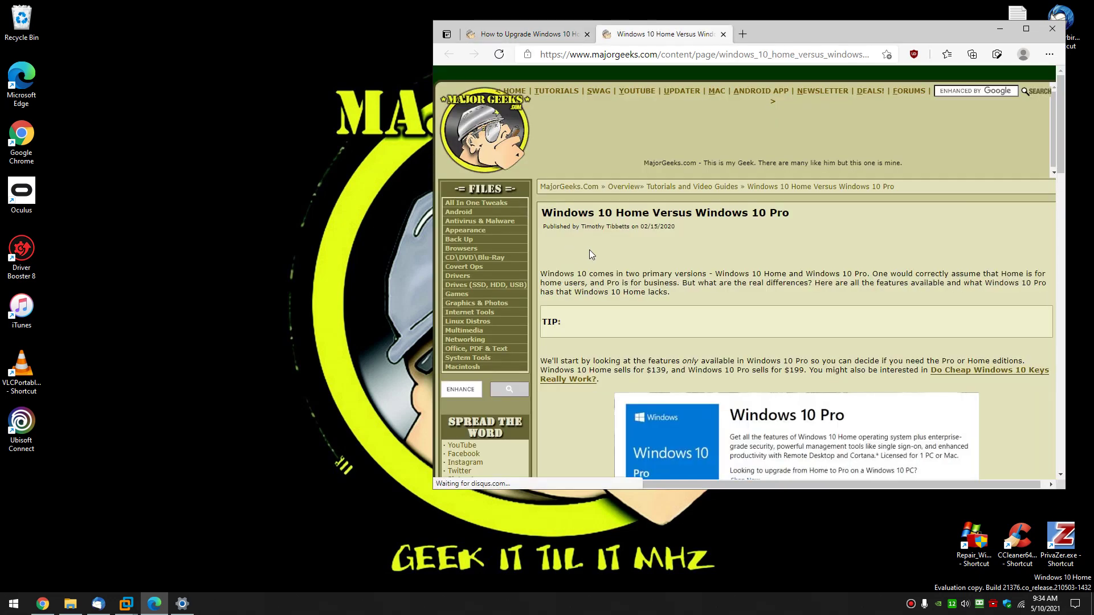
pyautogui.scroll(-2, 696, 250)
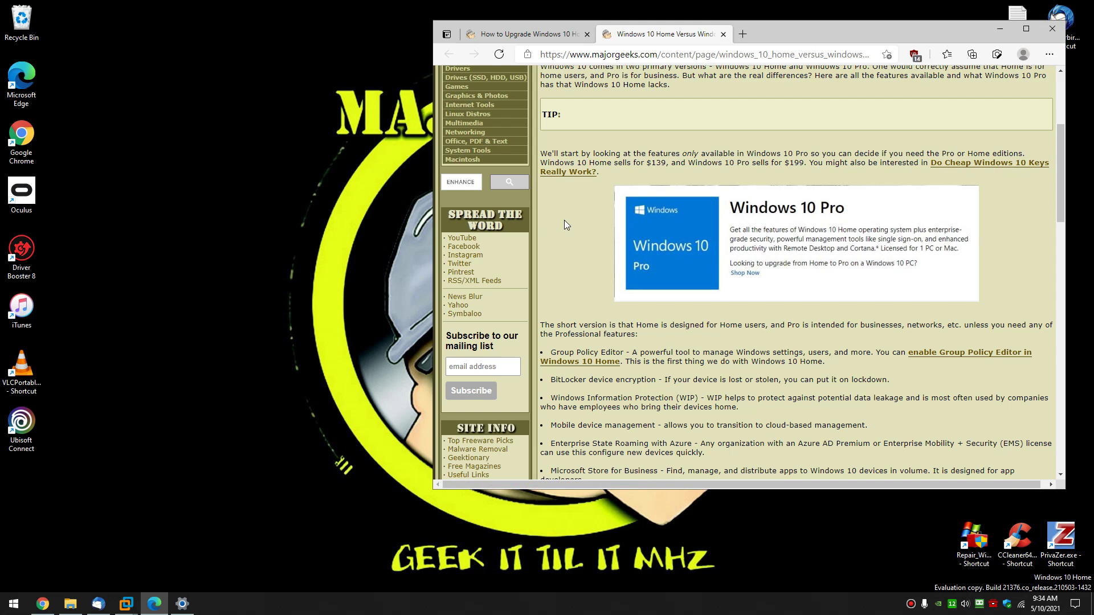
pyautogui.scroll(-2, 566, 224)
pyautogui.scroll(2, 566, 224)
pyautogui.moveTo(647, 166); pyautogui.dragTo(806, 165)
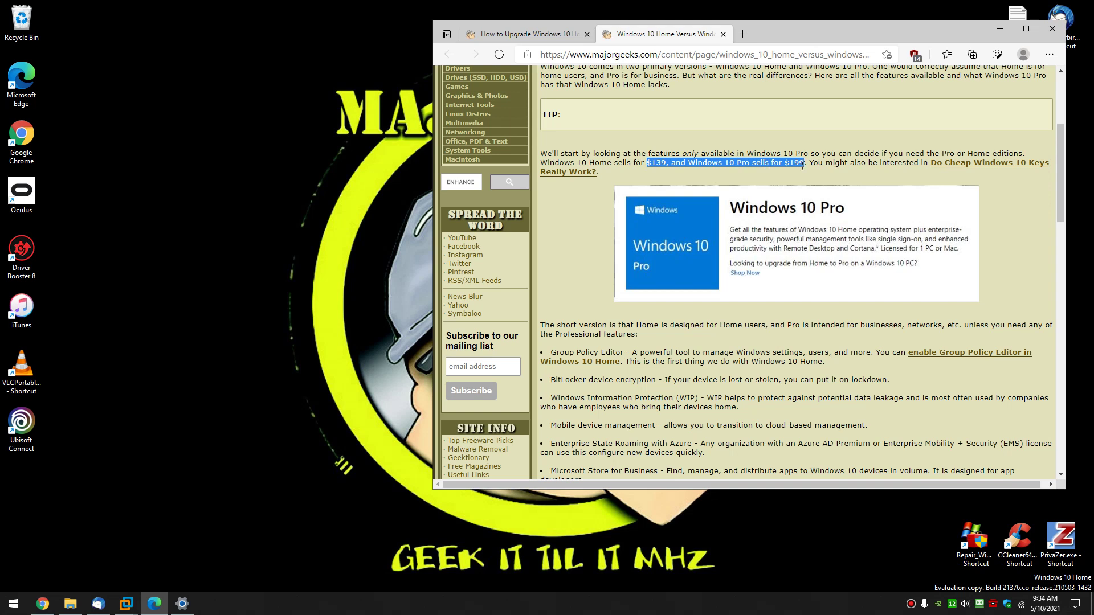
pyautogui.click(792, 167)
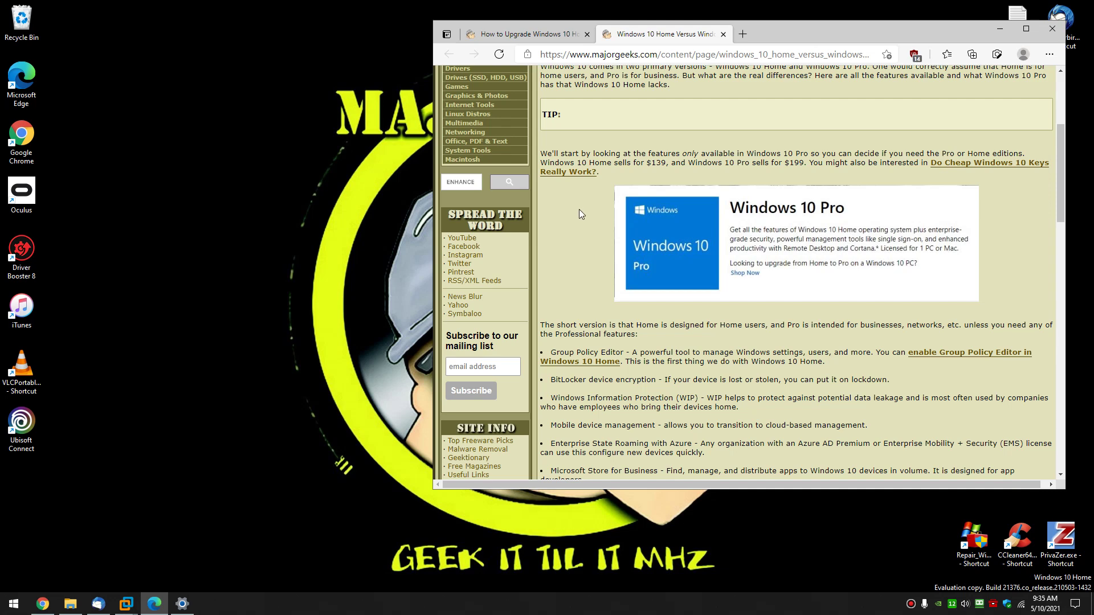
pyautogui.scroll(-2, 596, 197)
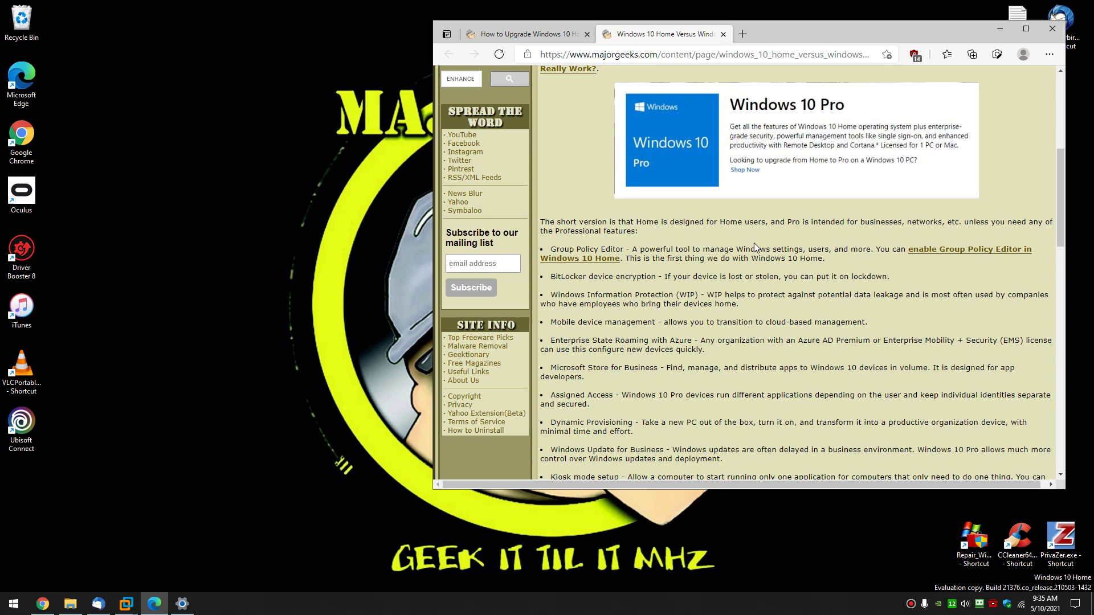
# Step: Review the Home vs Pro feature lists, highlighting BitLocker, the WIP description and shared features
pyautogui.scroll(-2, 753, 243)
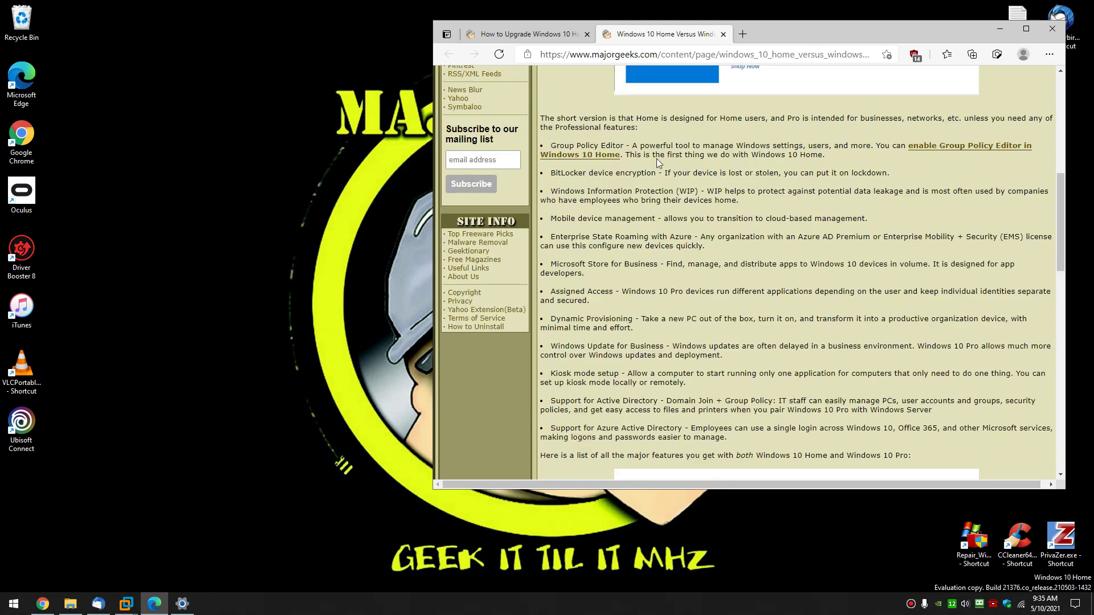
pyautogui.moveTo(550, 173); pyautogui.dragTo(587, 173)
pyautogui.click(598, 181)
pyautogui.moveTo(715, 200); pyautogui.dragTo(771, 203)
pyautogui.click(599, 227)
pyautogui.scroll(-2, 618, 251)
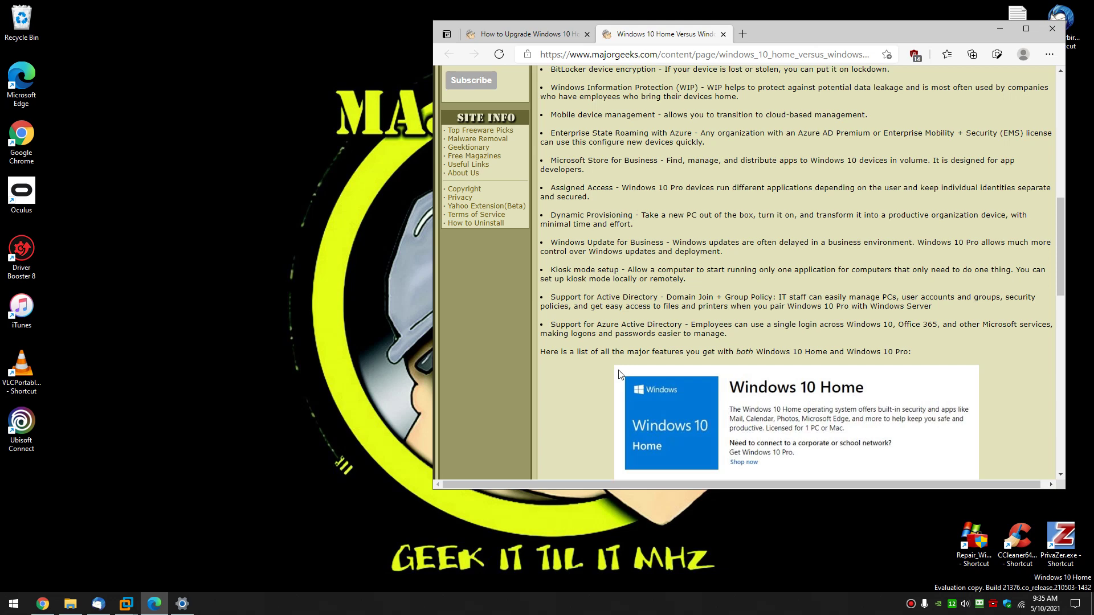
pyautogui.scroll(4, 603, 349)
pyautogui.scroll(-4, 603, 349)
pyautogui.scroll(-4, 581, 257)
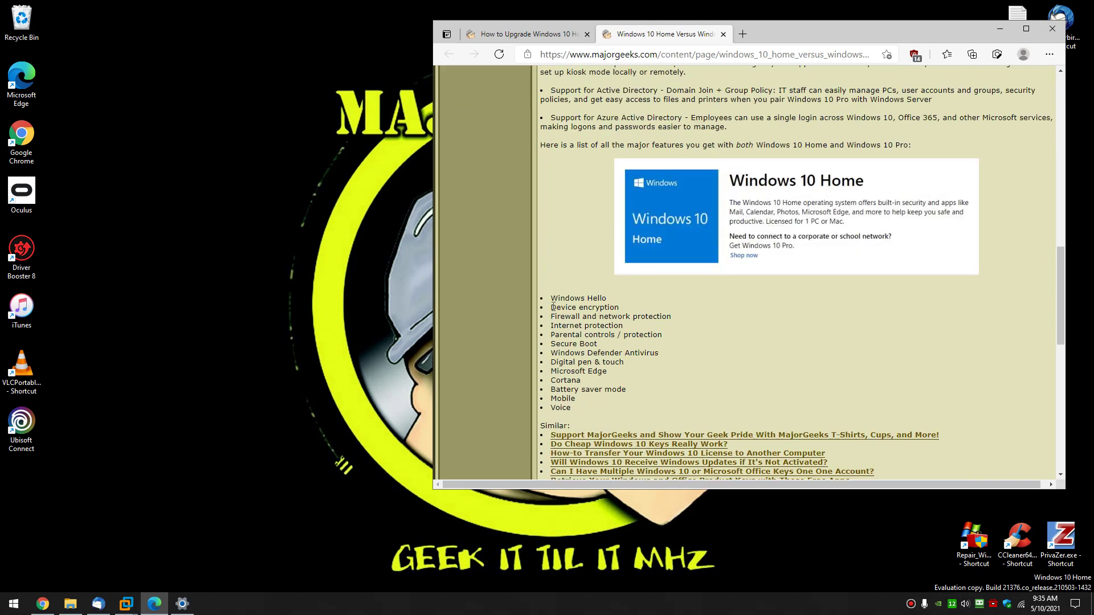
pyautogui.moveTo(548, 295); pyautogui.dragTo(643, 422)
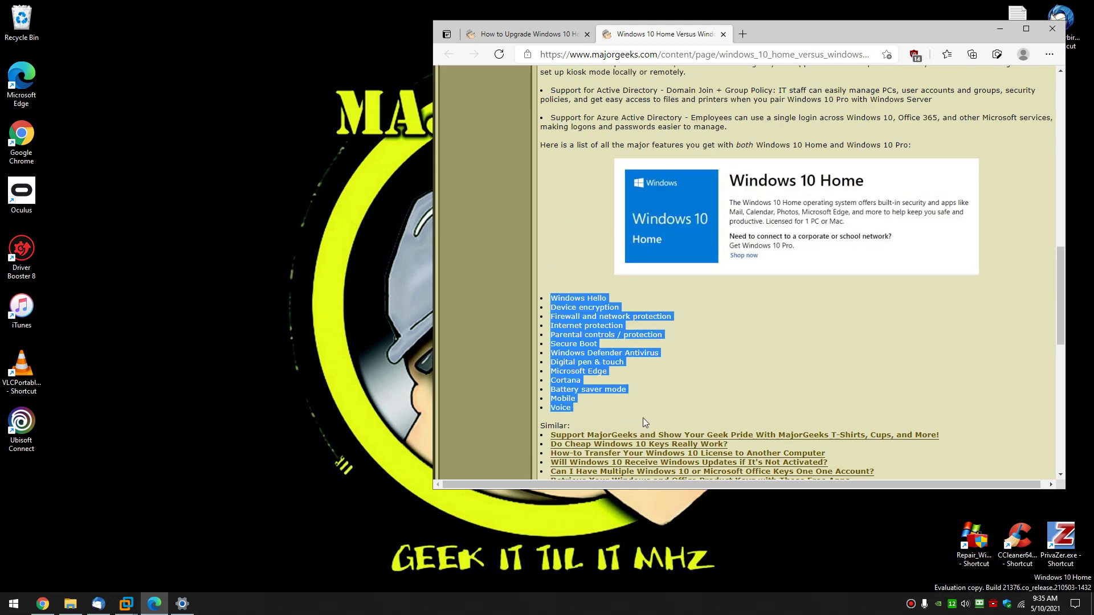
pyautogui.click(677, 401)
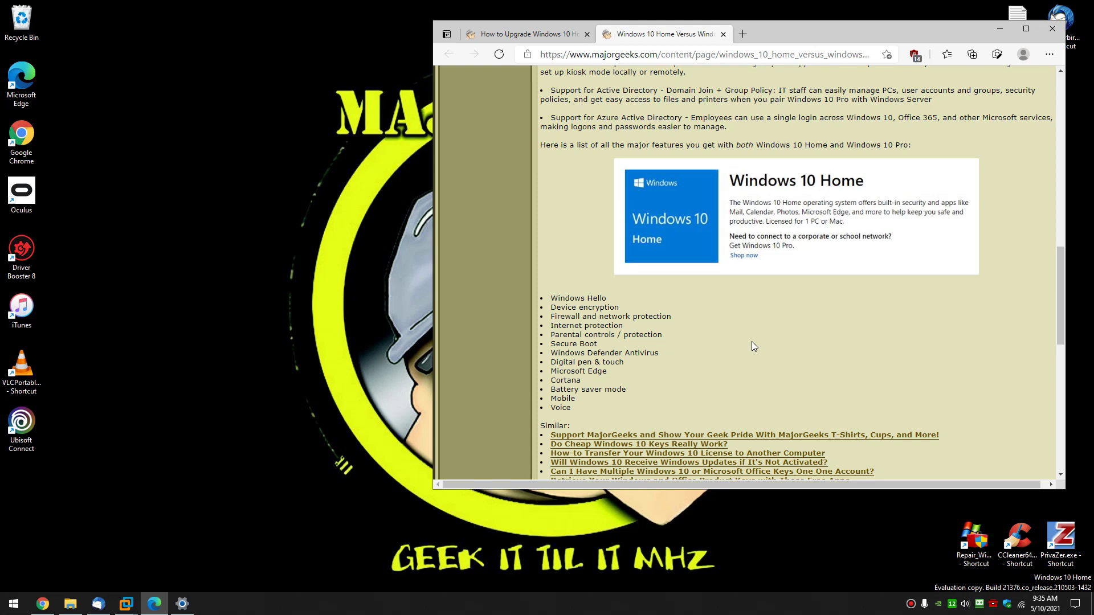
pyautogui.scroll(8, 751, 341)
# Step: Close the Home vs Pro comparison tab and open Windows Settings from the Start menu
pyautogui.click(723, 34)
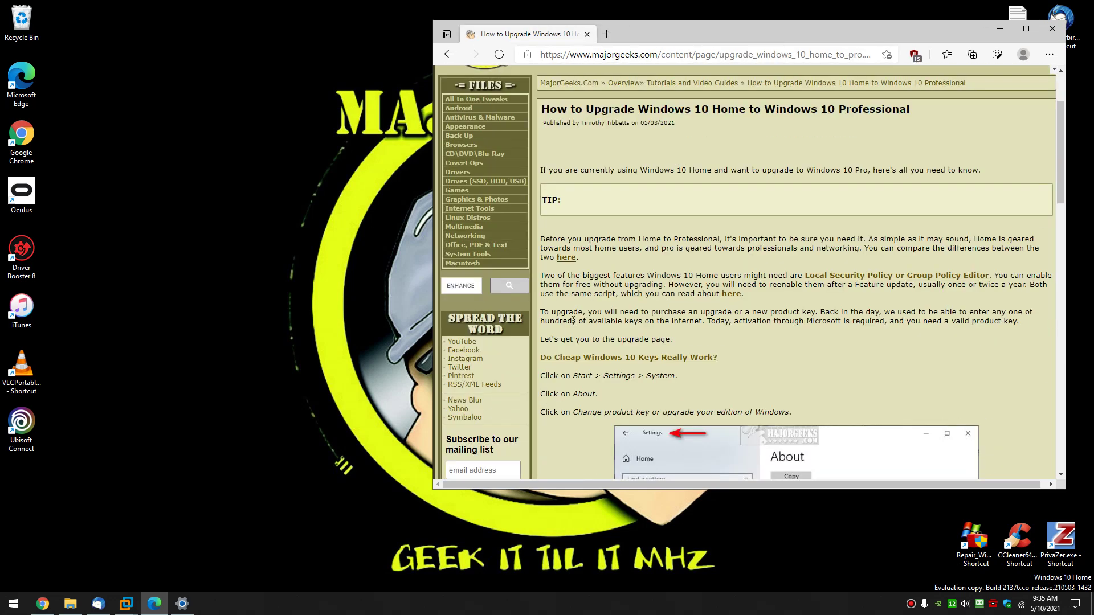
pyautogui.click(13, 604)
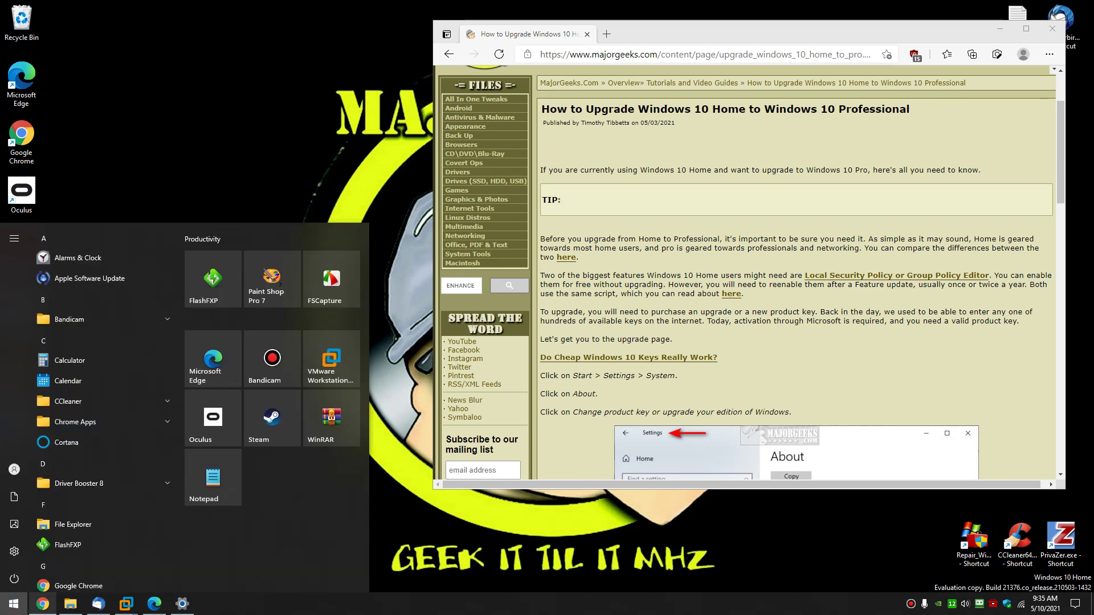
pyautogui.click(181, 604)
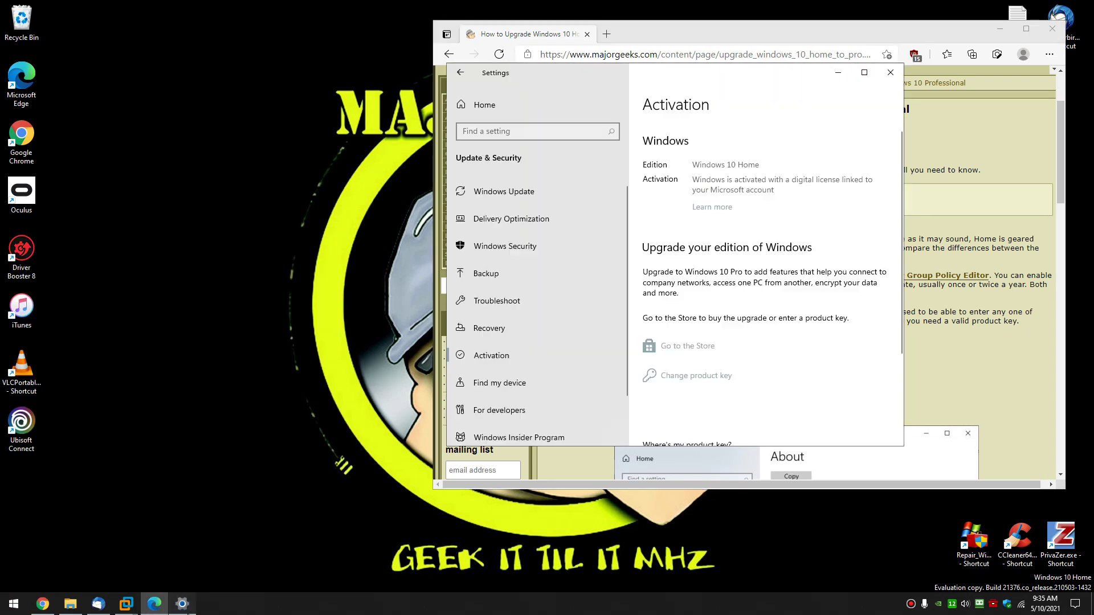
pyautogui.click(889, 72)
pyautogui.click(14, 604)
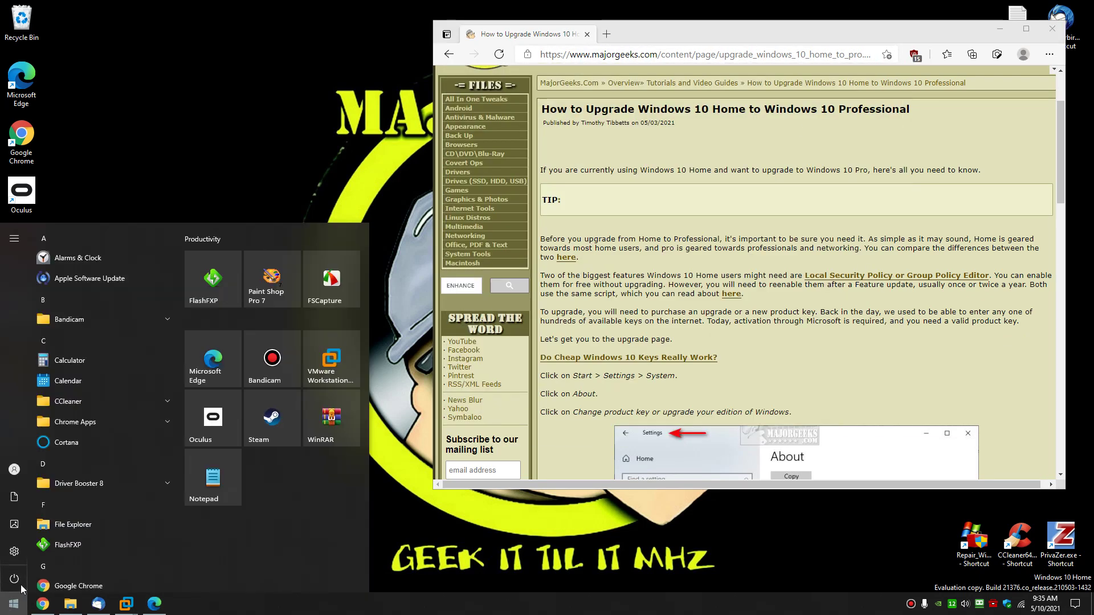
pyautogui.click(22, 552)
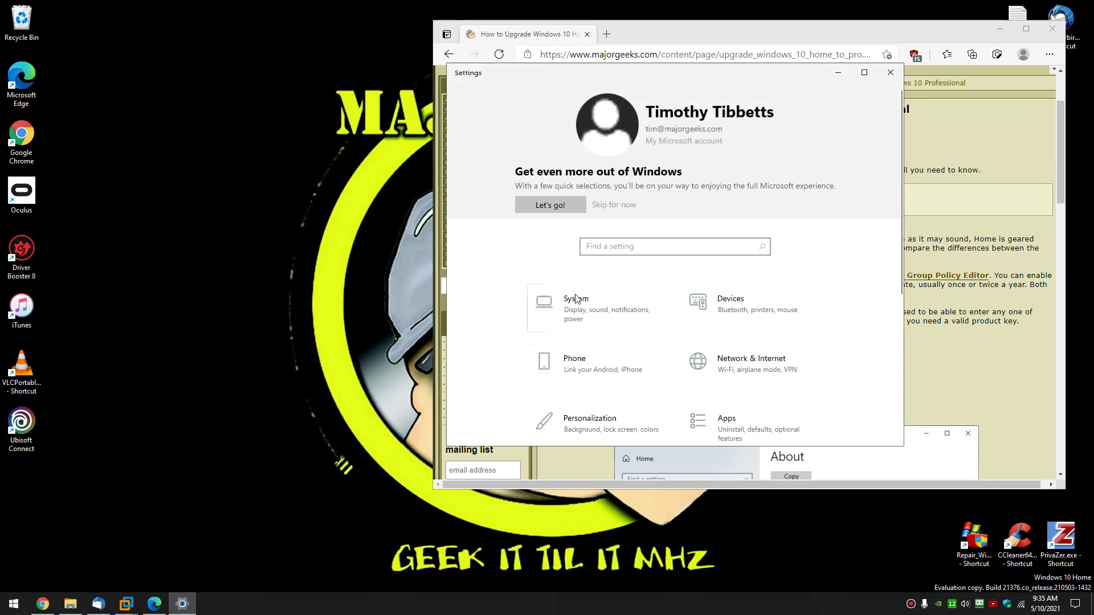
# Step: Go to System > About and scroll to Windows specifications showing Windows 10 Home, build 21376.1
pyautogui.click(574, 298)
pyautogui.scroll(-4, 556, 351)
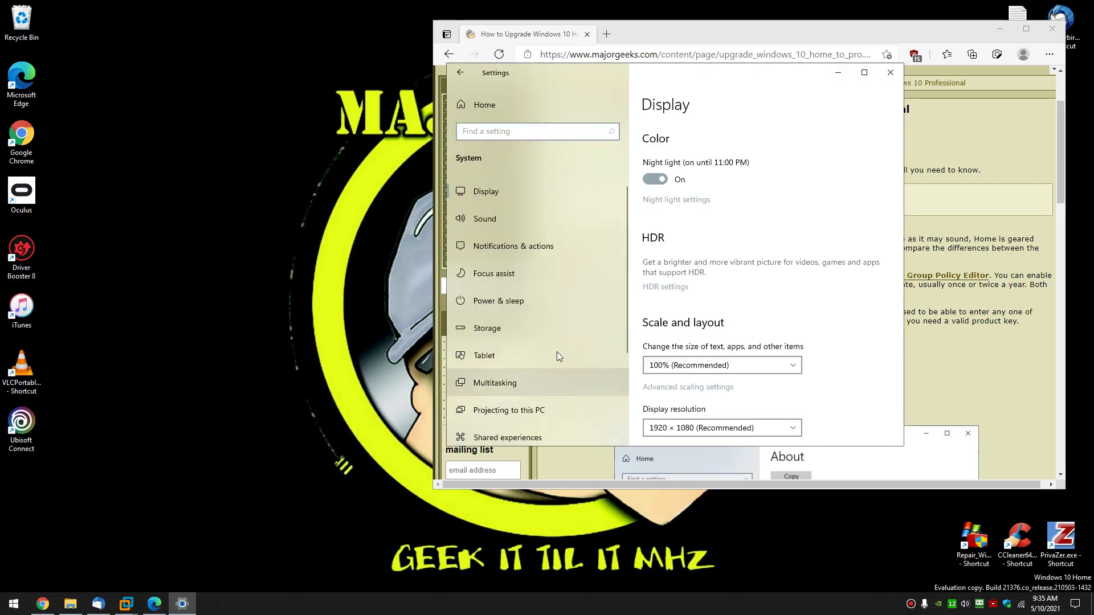
pyautogui.click(513, 385)
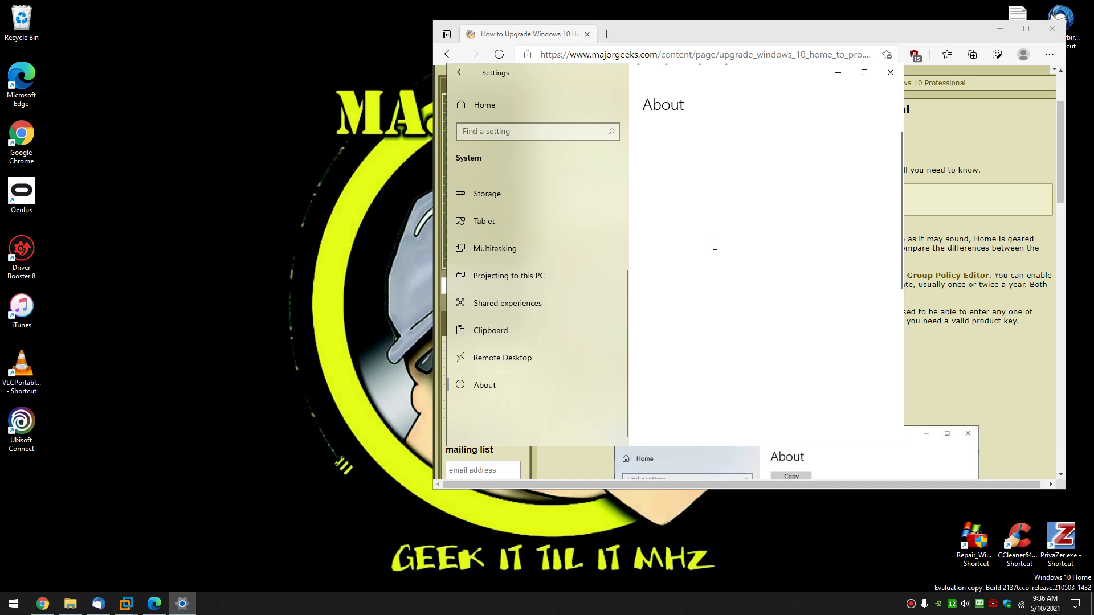
pyautogui.scroll(-2, 714, 245)
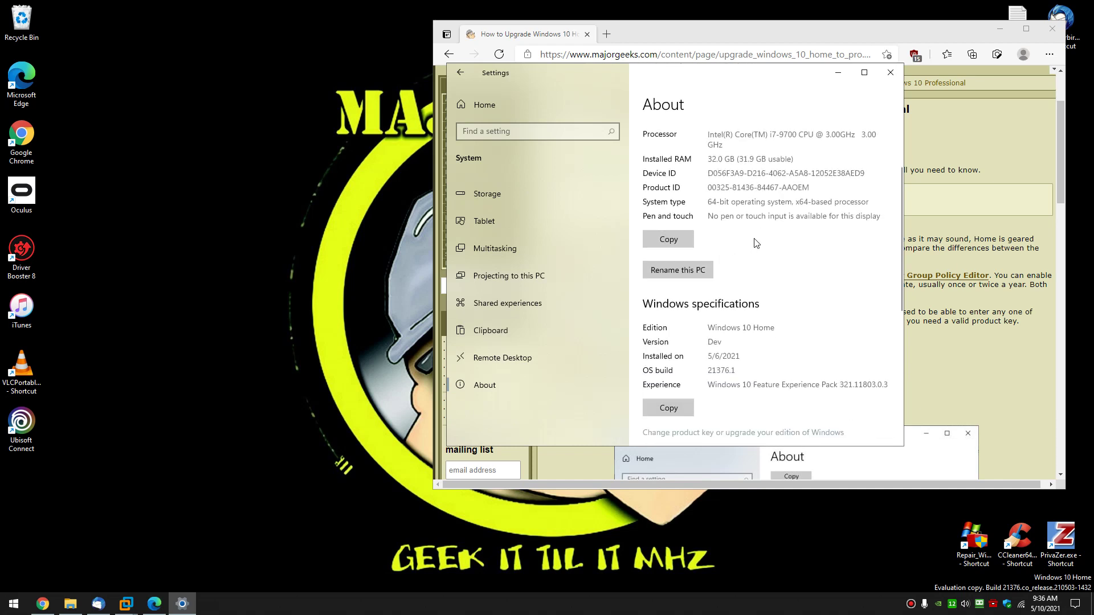
pyautogui.scroll(-2, 755, 243)
pyautogui.scroll(-3, 752, 245)
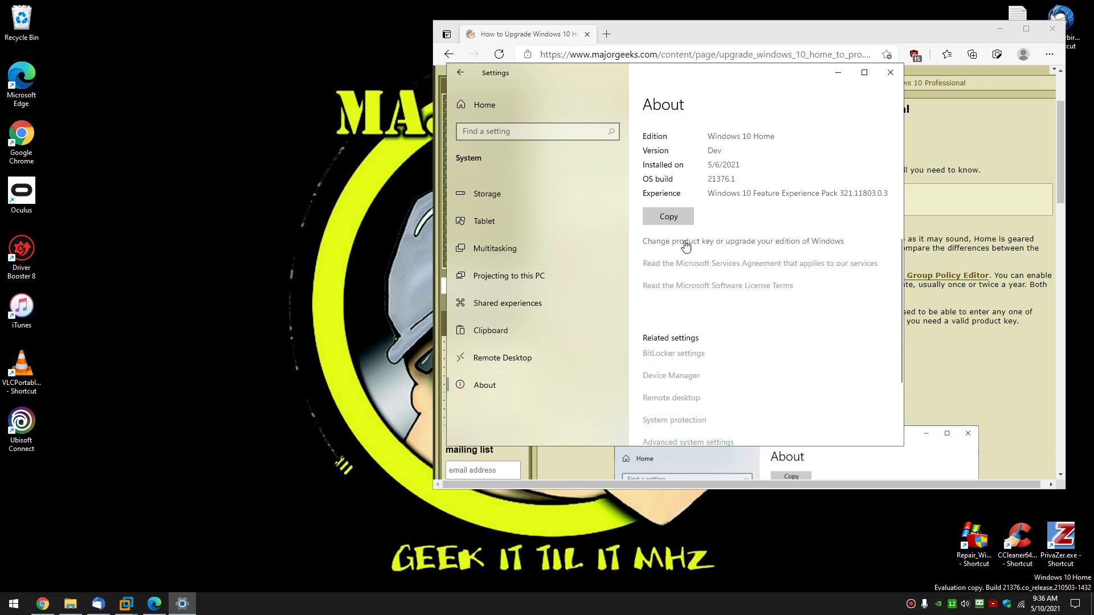
# Step: From Activation's edition upgrade options, open the Store offer for Windows 10 Pro at $99.00
pyautogui.click(770, 246)
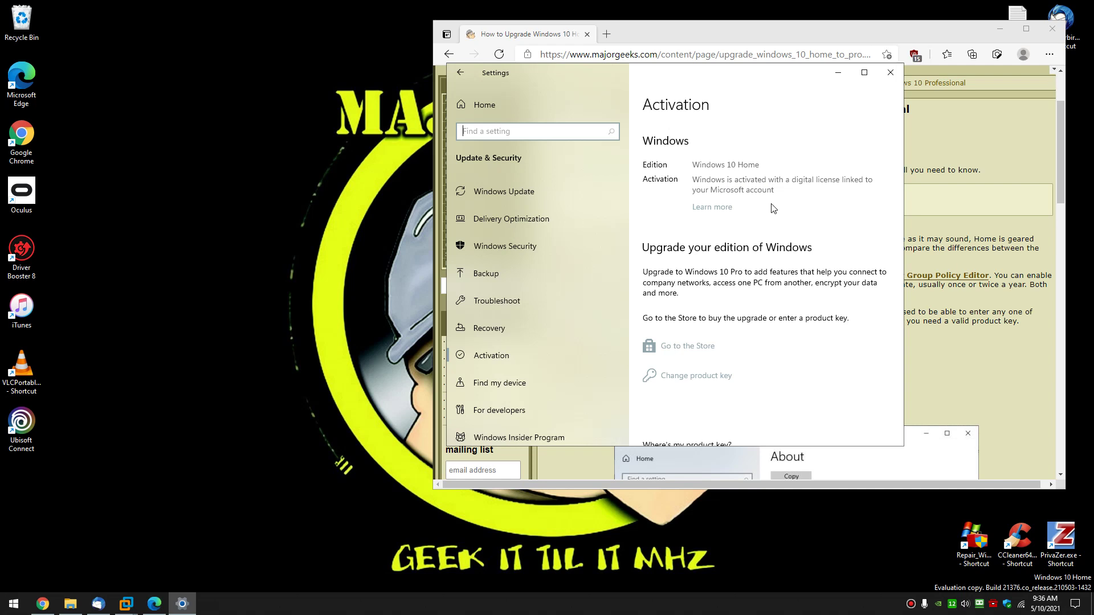
pyautogui.click(747, 288)
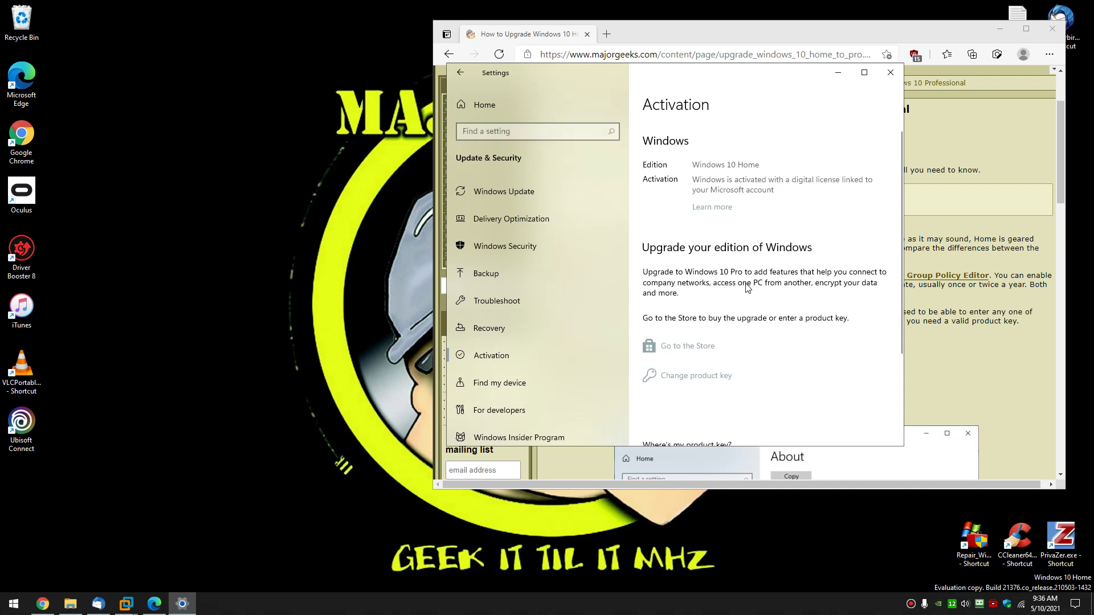
pyautogui.scroll(-2, 738, 274)
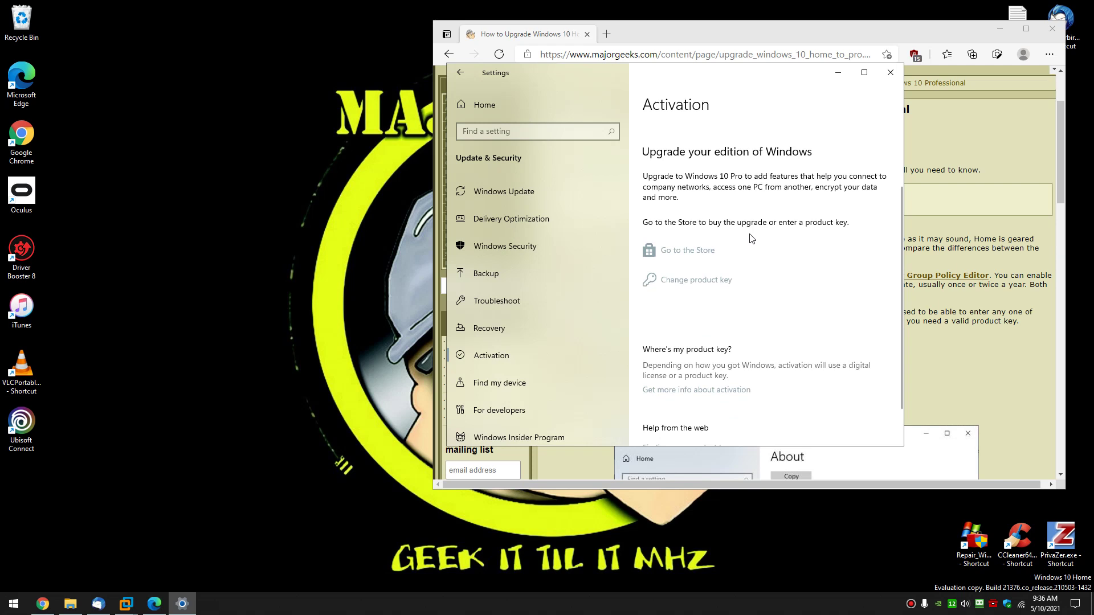
pyautogui.click(675, 256)
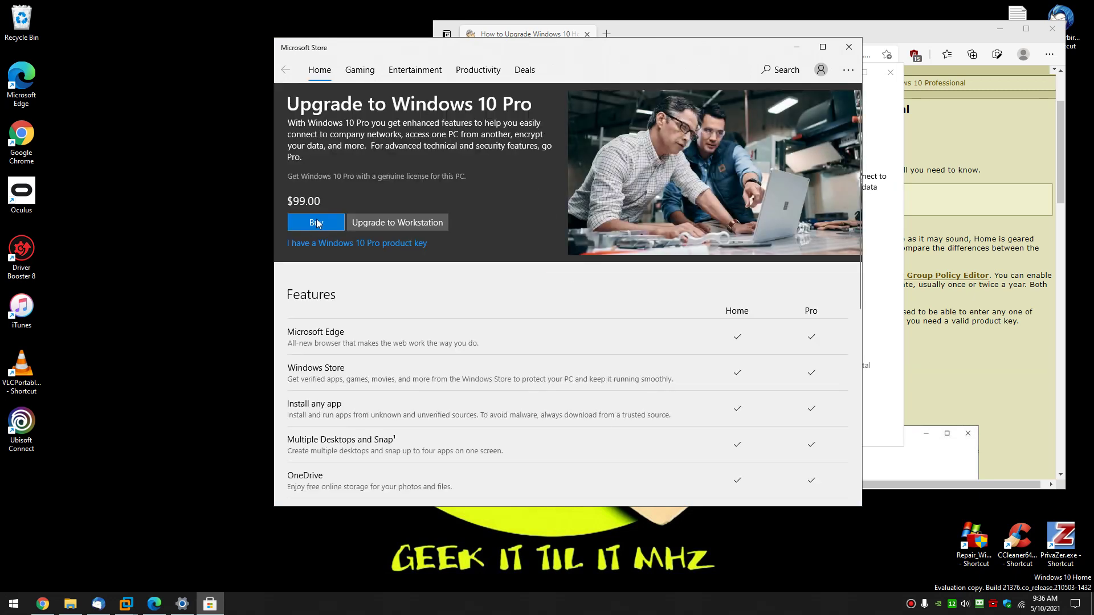
pyautogui.click(318, 223)
pyautogui.scroll(-6, 427, 252)
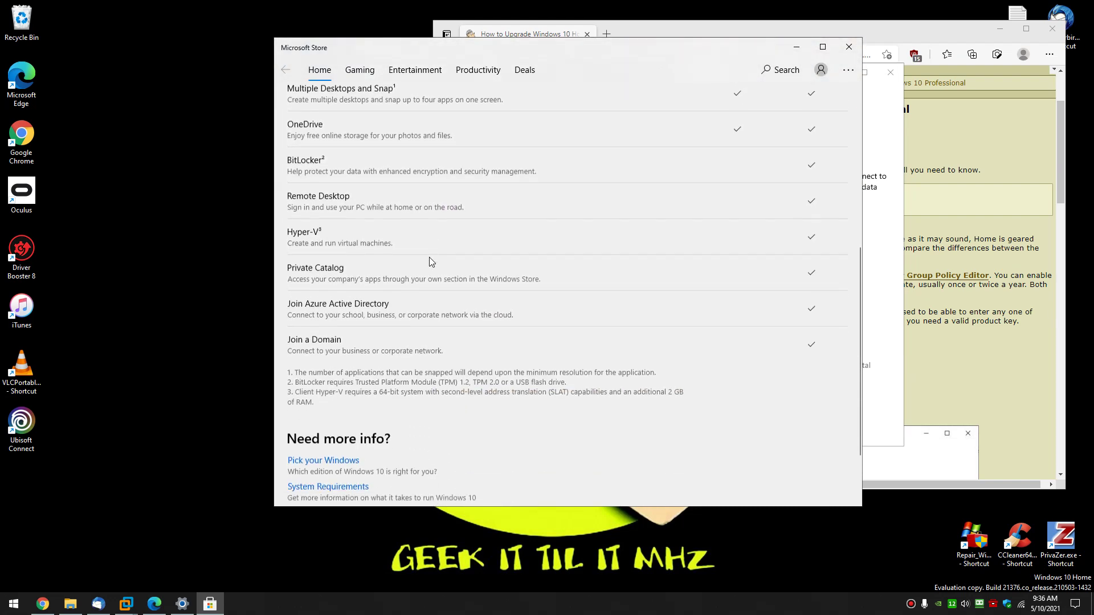
pyautogui.scroll(-2, 429, 261)
pyautogui.scroll(8, 427, 261)
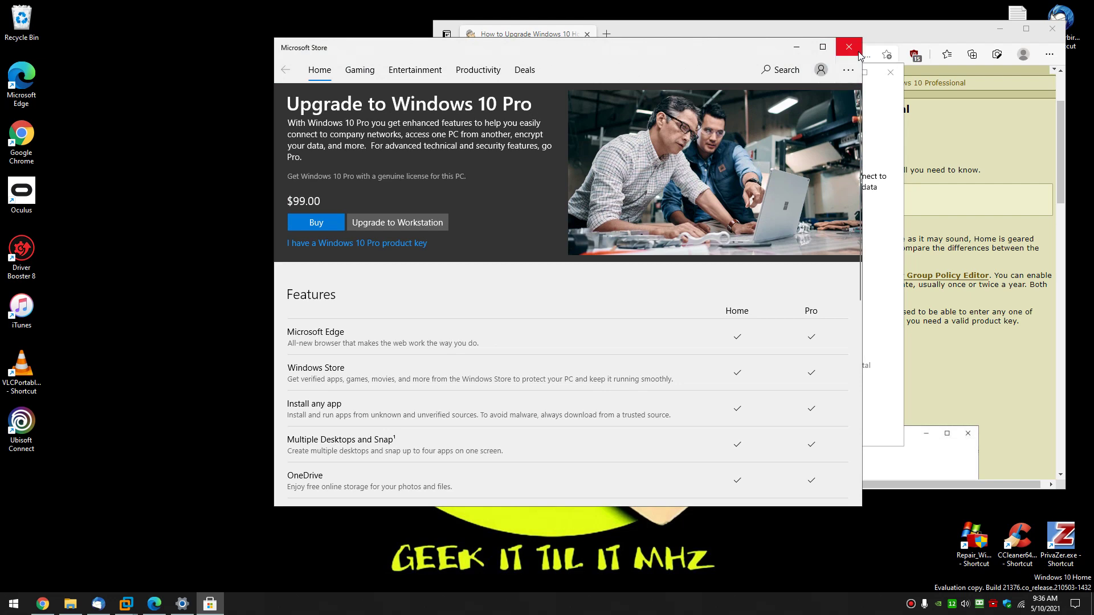
# Step: Close the Store, then open and cancel the Enter a product key prompt without entering a key
pyautogui.click(849, 46)
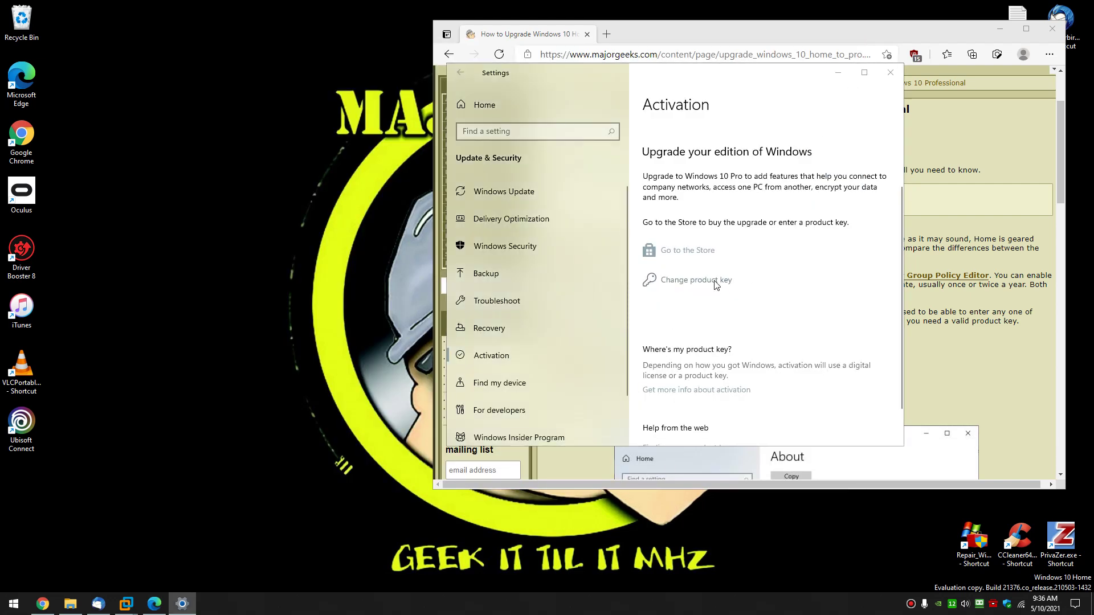
pyautogui.click(696, 279)
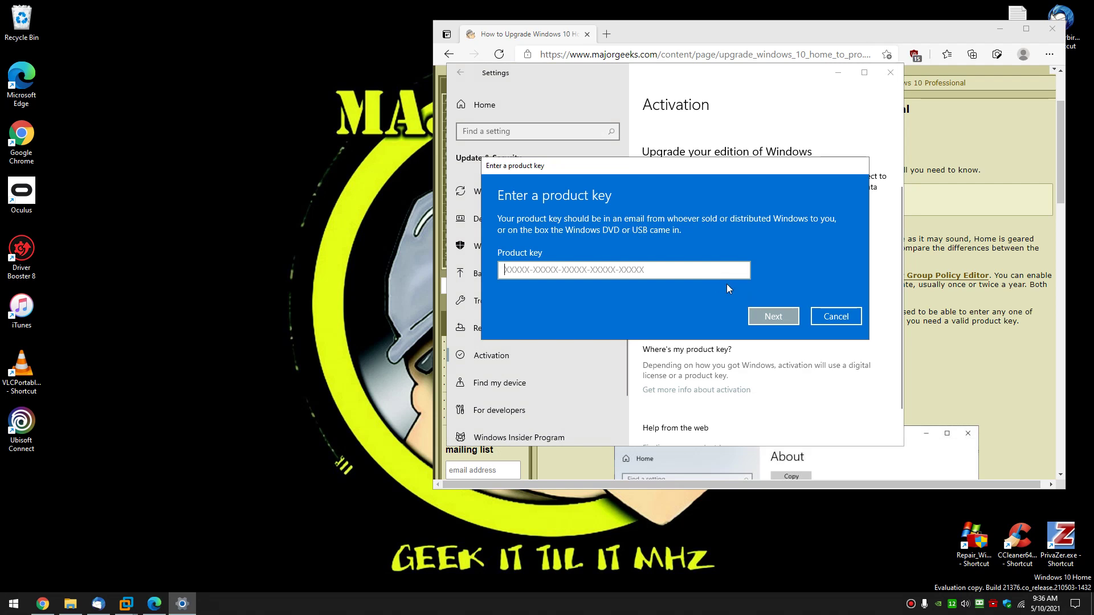
pyautogui.click(851, 311)
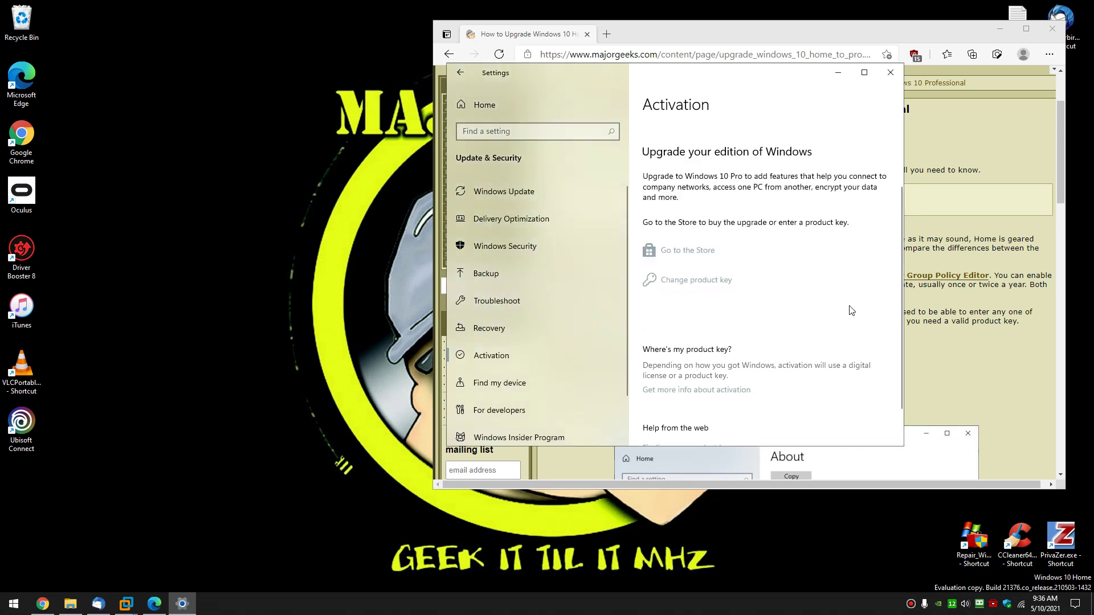
pyautogui.click(891, 72)
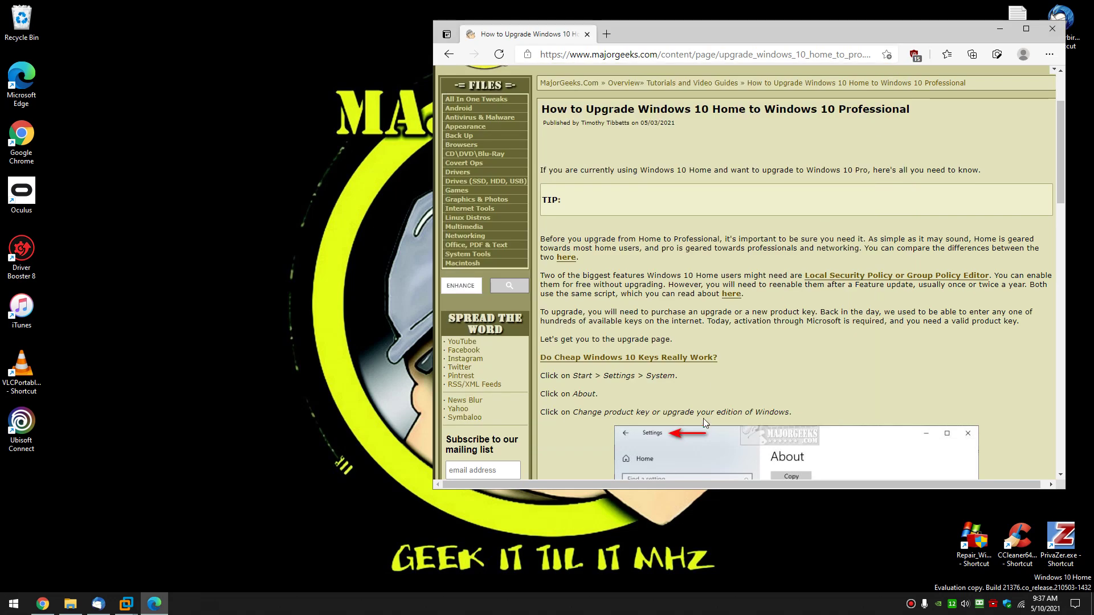
pyautogui.scroll(-9, 774, 345)
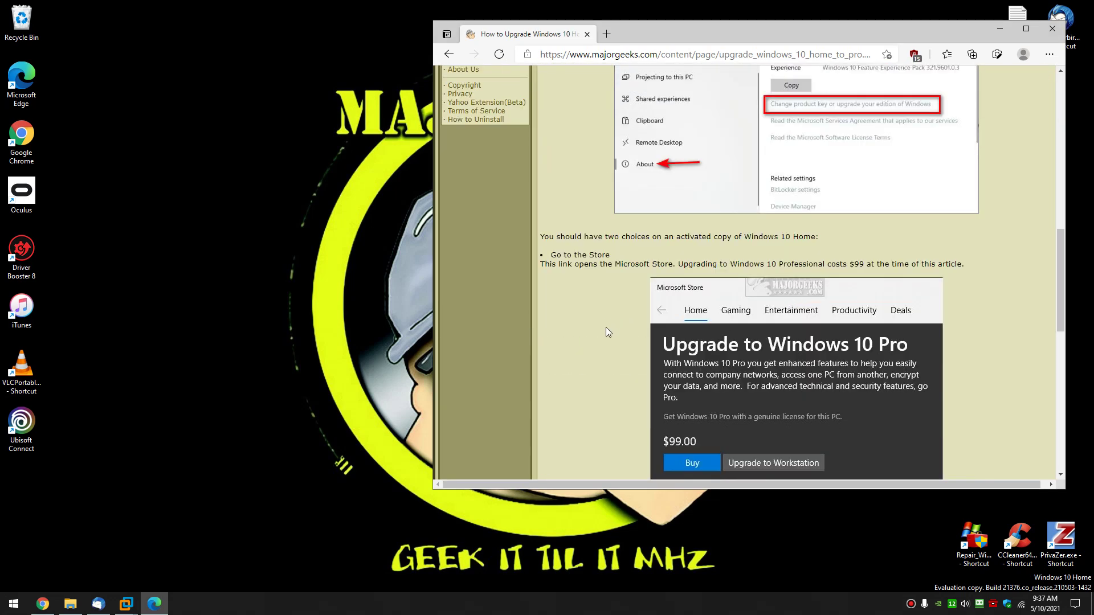
pyautogui.scroll(-3, 607, 325)
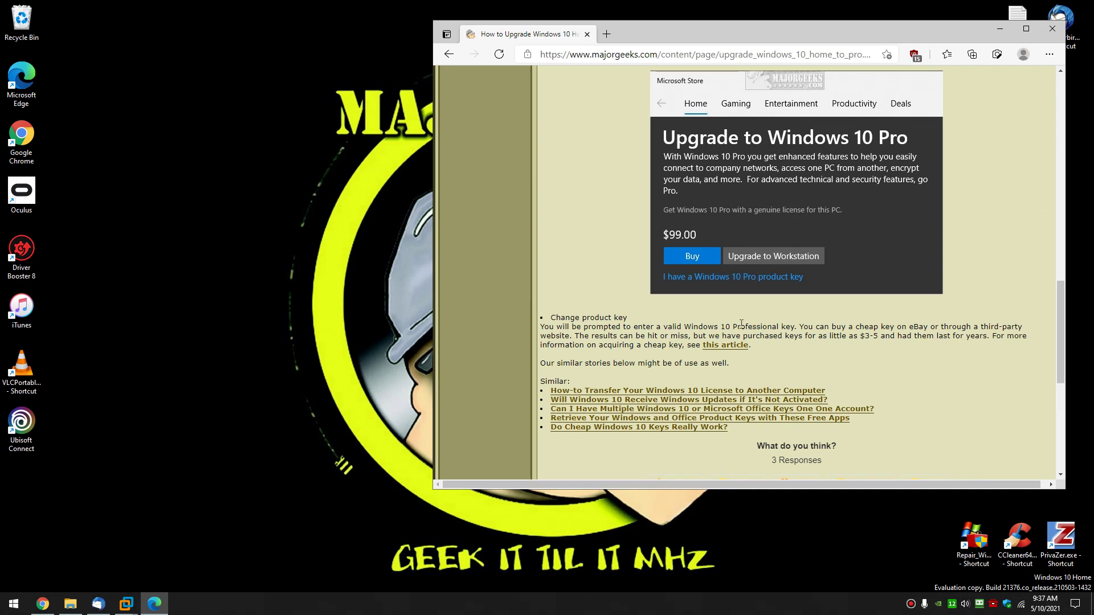
pyautogui.scroll(2, 686, 310)
pyautogui.scroll(-6, 685, 310)
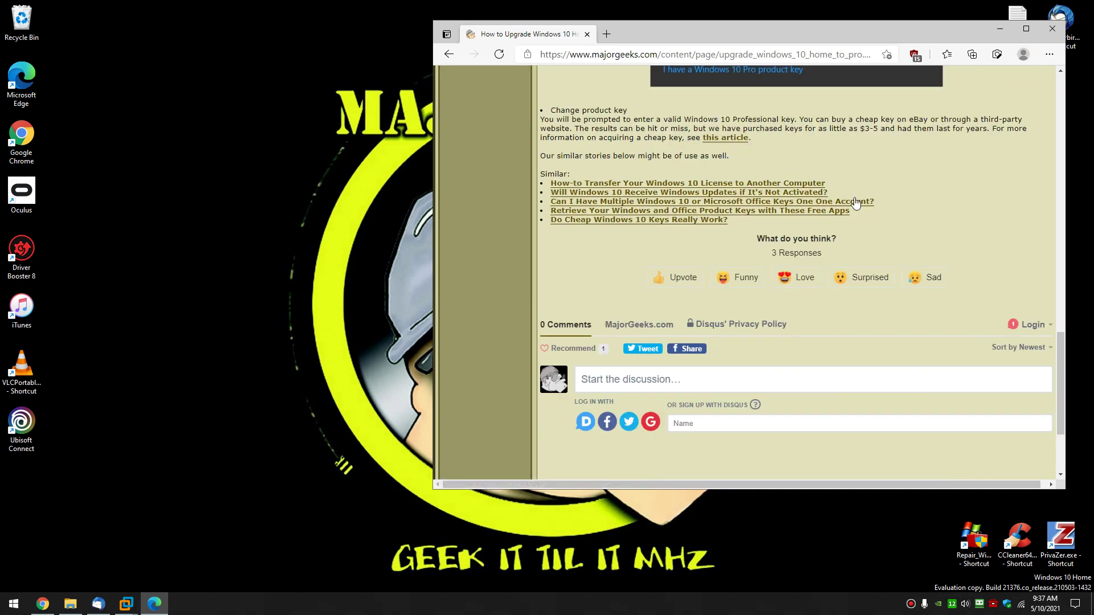
pyautogui.click(665, 220)
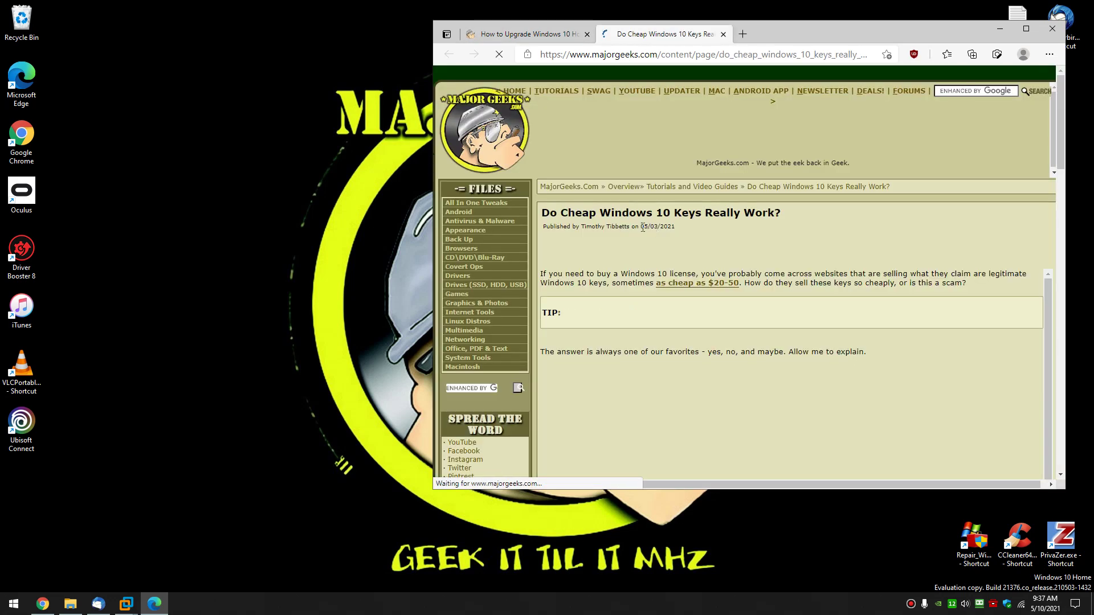
pyautogui.scroll(-3, 595, 275)
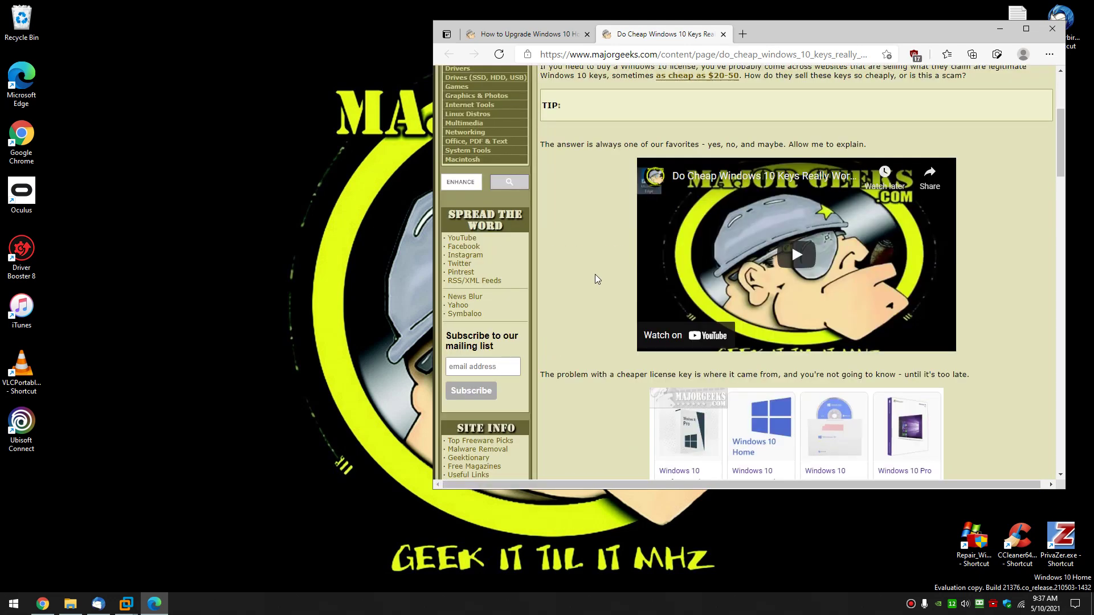
pyautogui.scroll(-5, 595, 274)
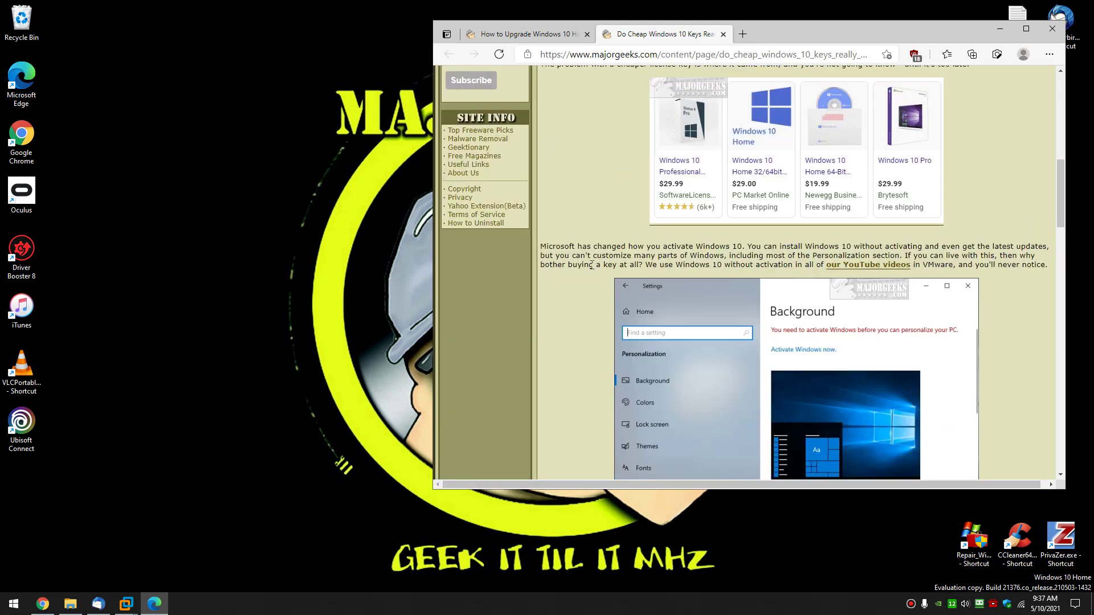
pyautogui.scroll(-3, 587, 263)
pyautogui.scroll(-2, 586, 261)
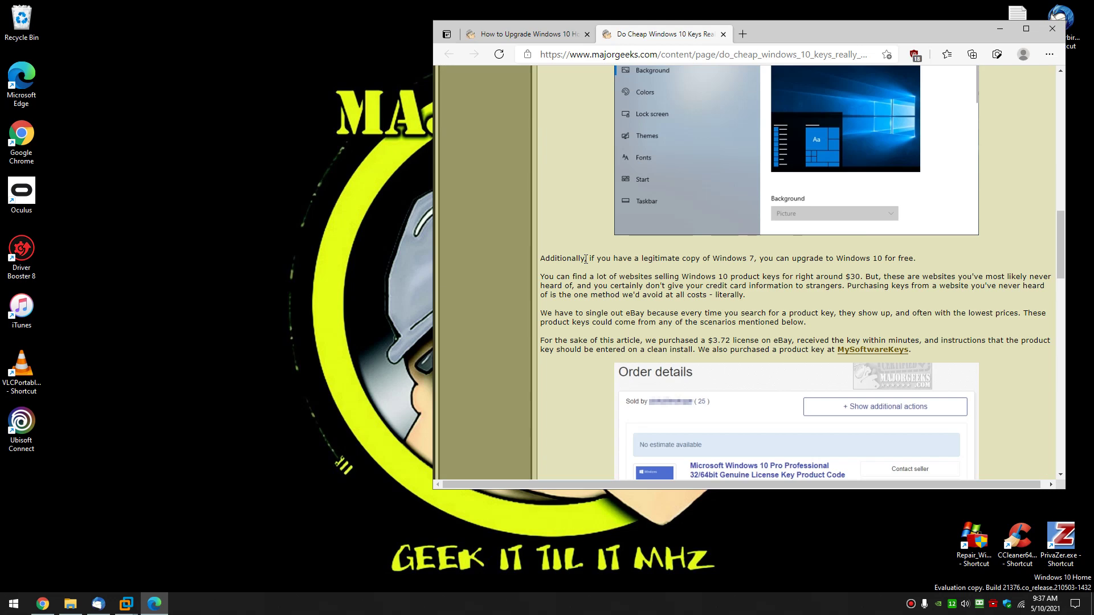
pyautogui.scroll(-3, 586, 259)
pyautogui.scroll(-4, 585, 259)
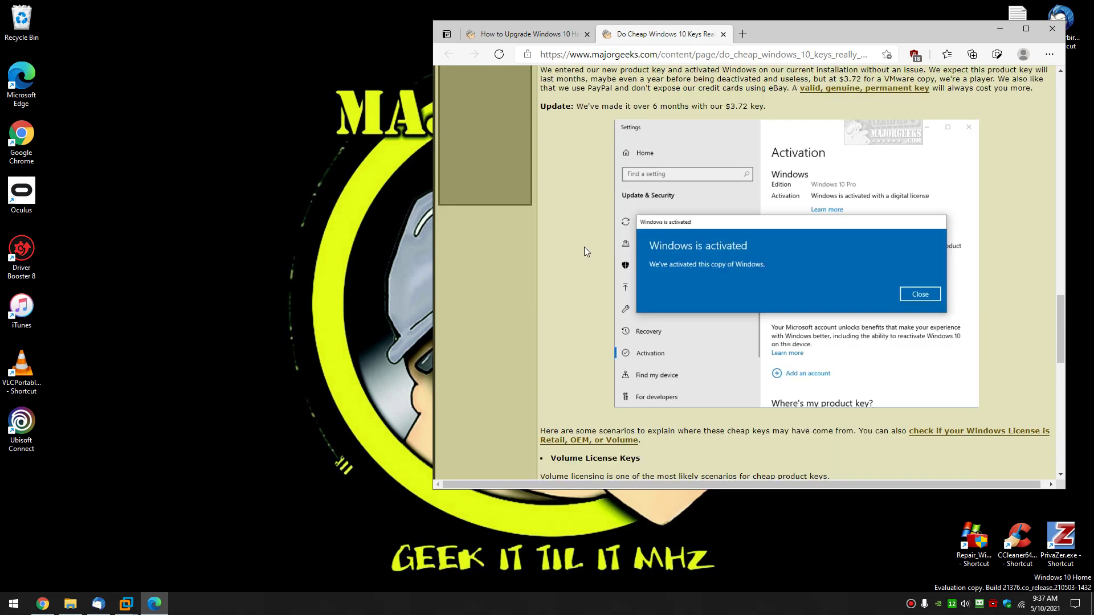
pyautogui.scroll(4, 583, 247)
pyautogui.click(872, 143)
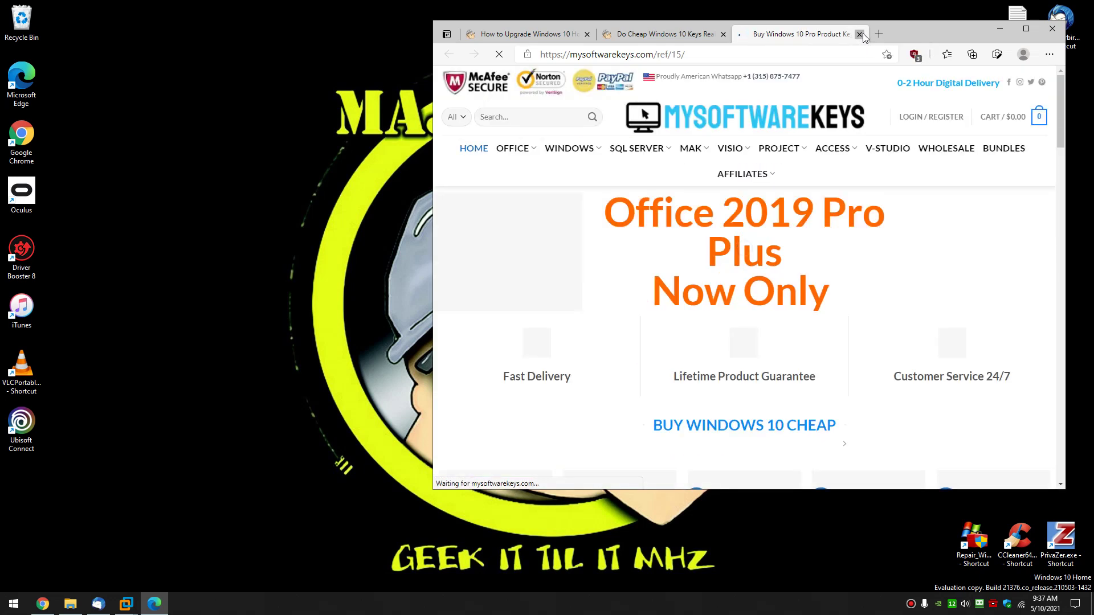
pyautogui.click(861, 34)
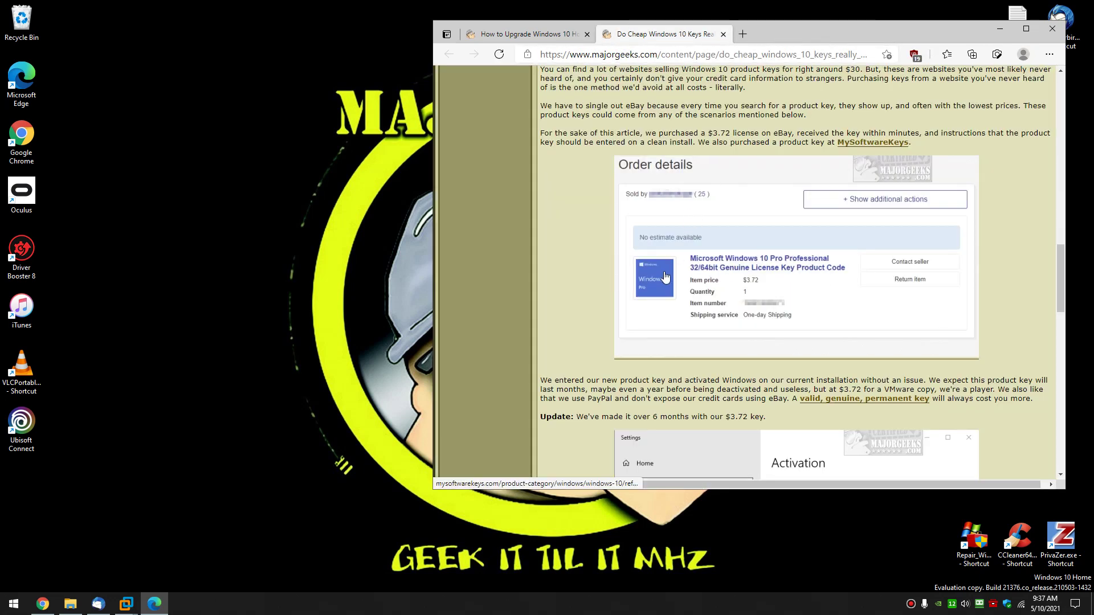
pyautogui.scroll(-2, 667, 274)
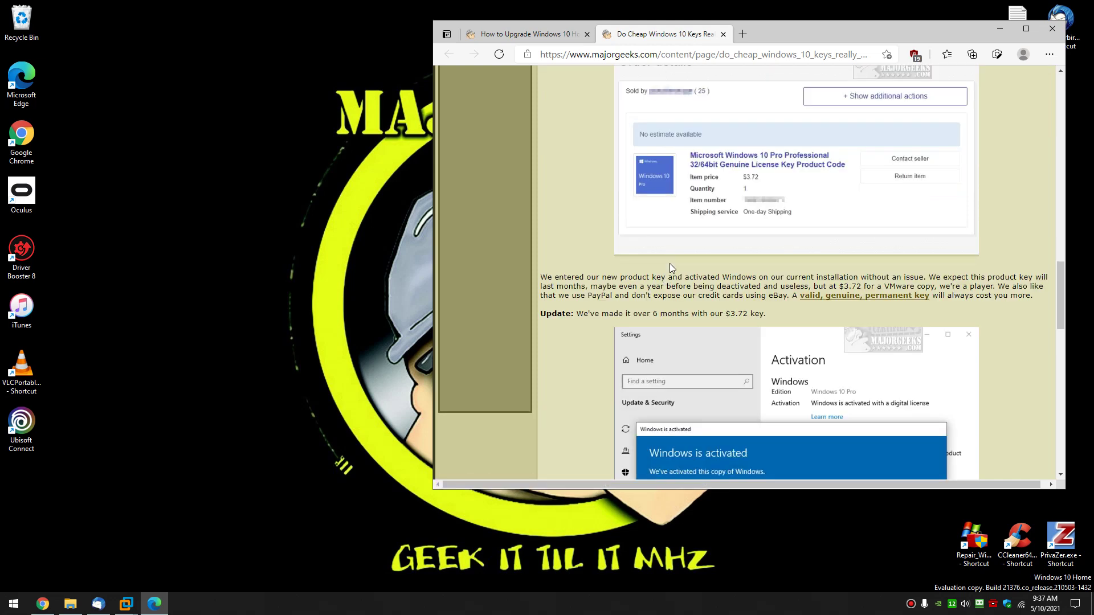
pyautogui.press('Home')
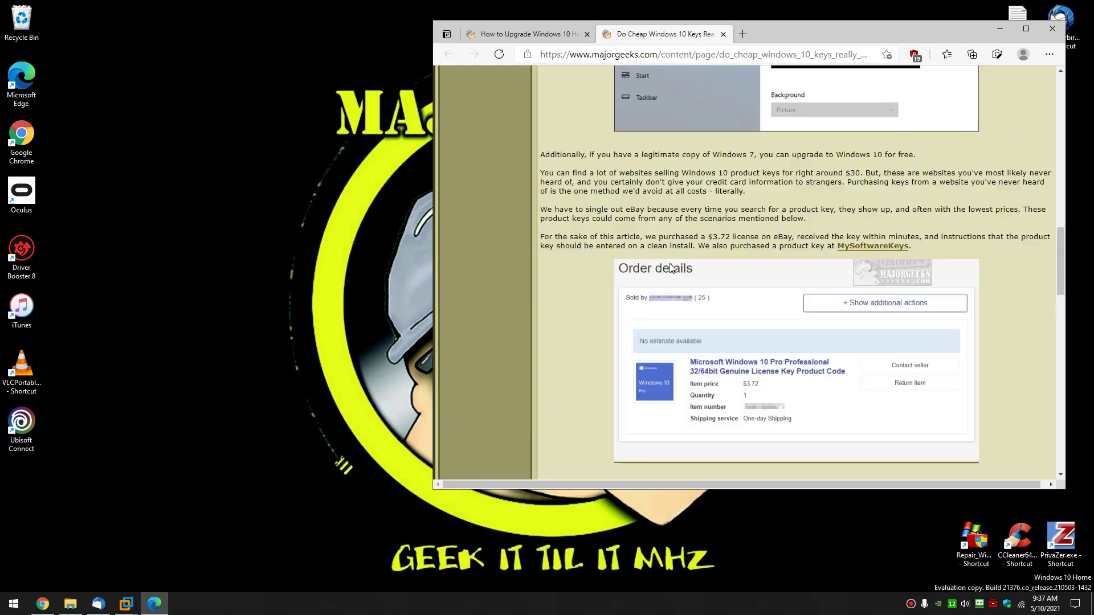
pyautogui.hotkey('ctrl', 'w')
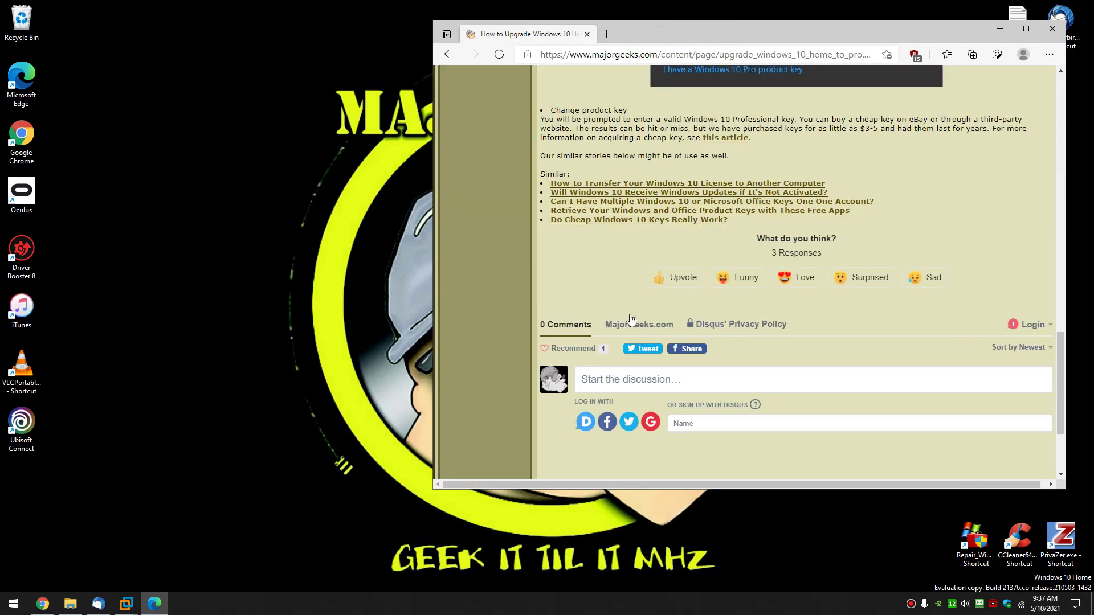
pyautogui.scroll(4, 589, 263)
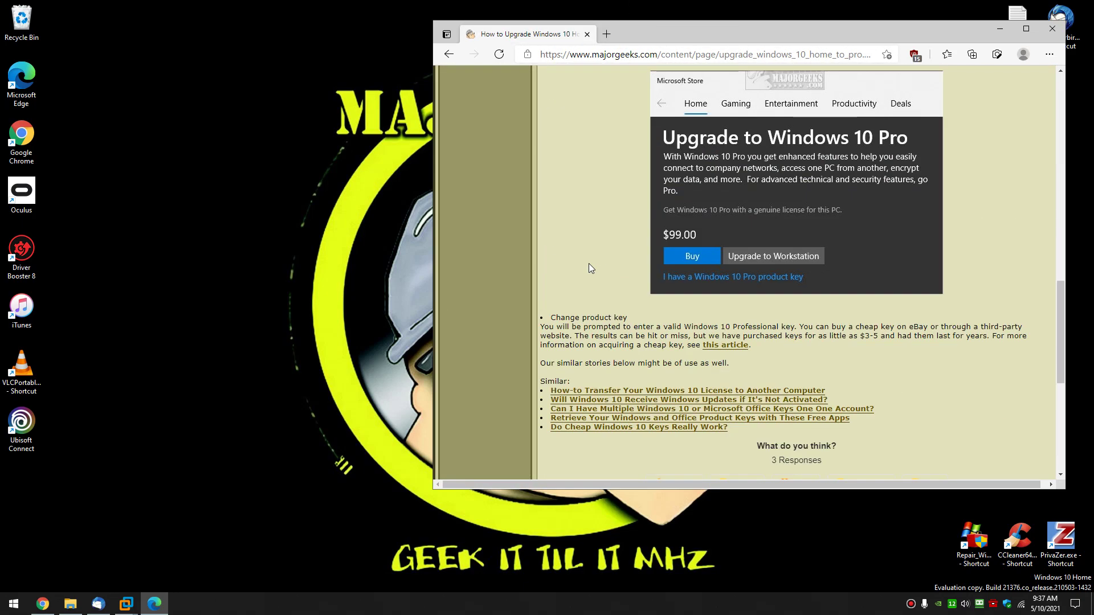
pyautogui.scroll(15, 589, 263)
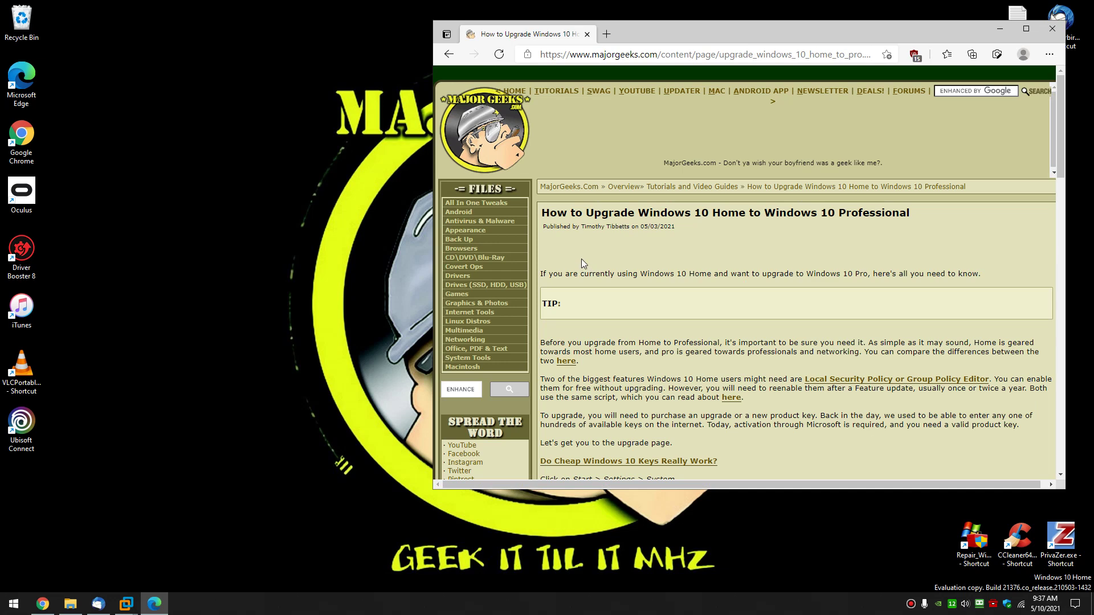
pyautogui.scroll(-2, 654, 317)
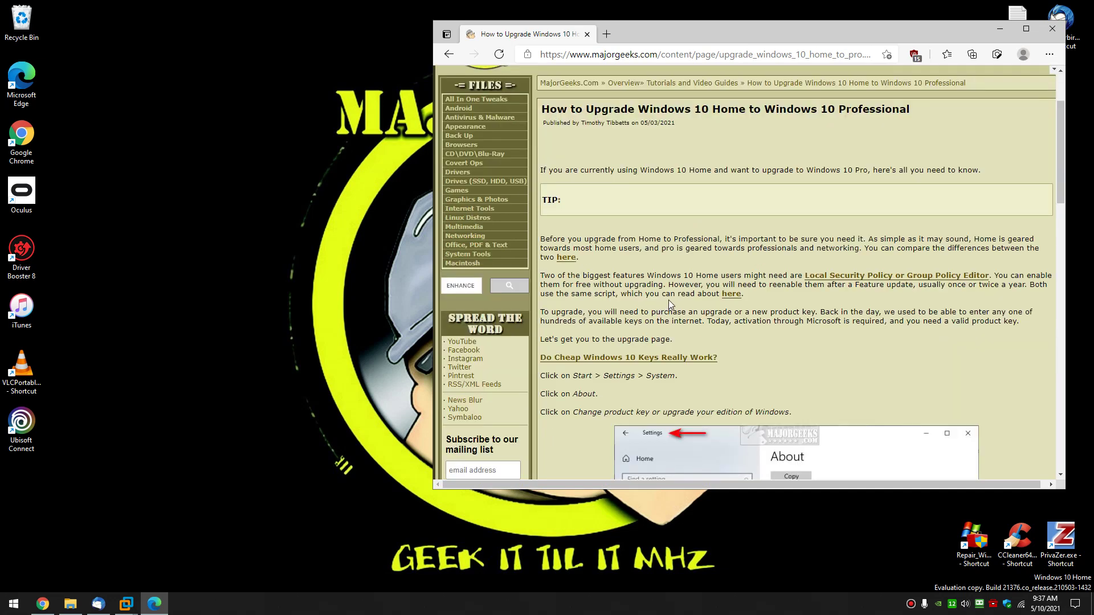
pyautogui.scroll(-4, 804, 375)
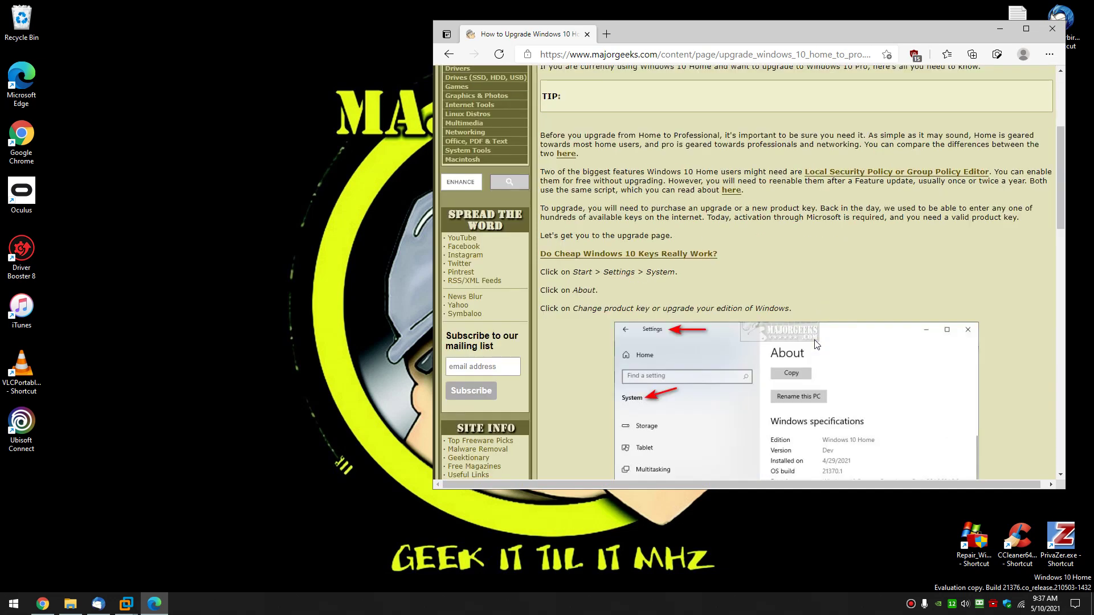
pyautogui.scroll(-4, 570, 314)
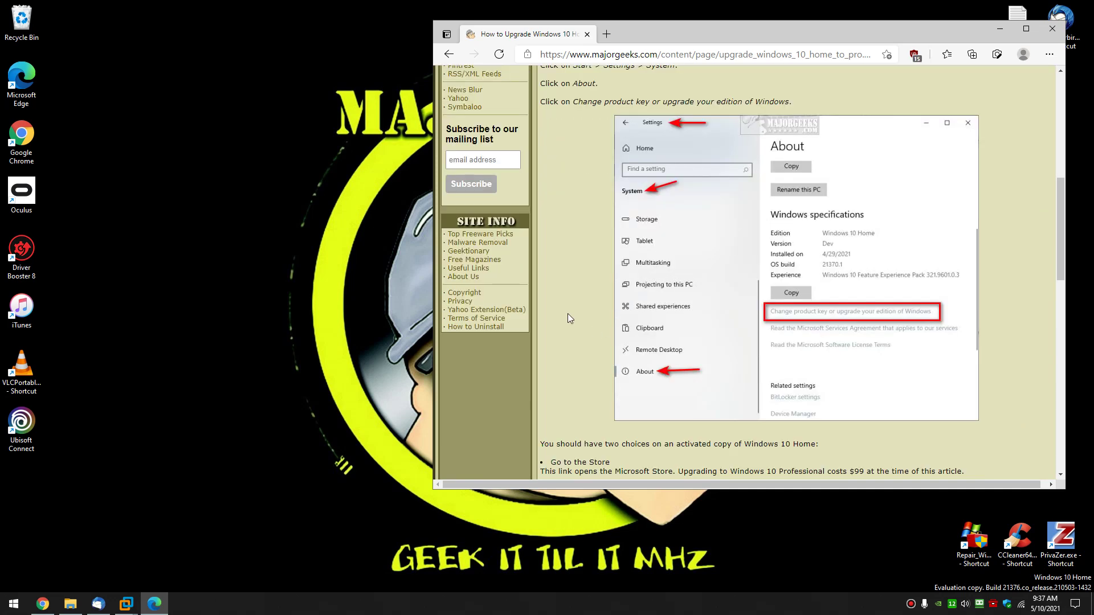
pyautogui.scroll(-2, 570, 317)
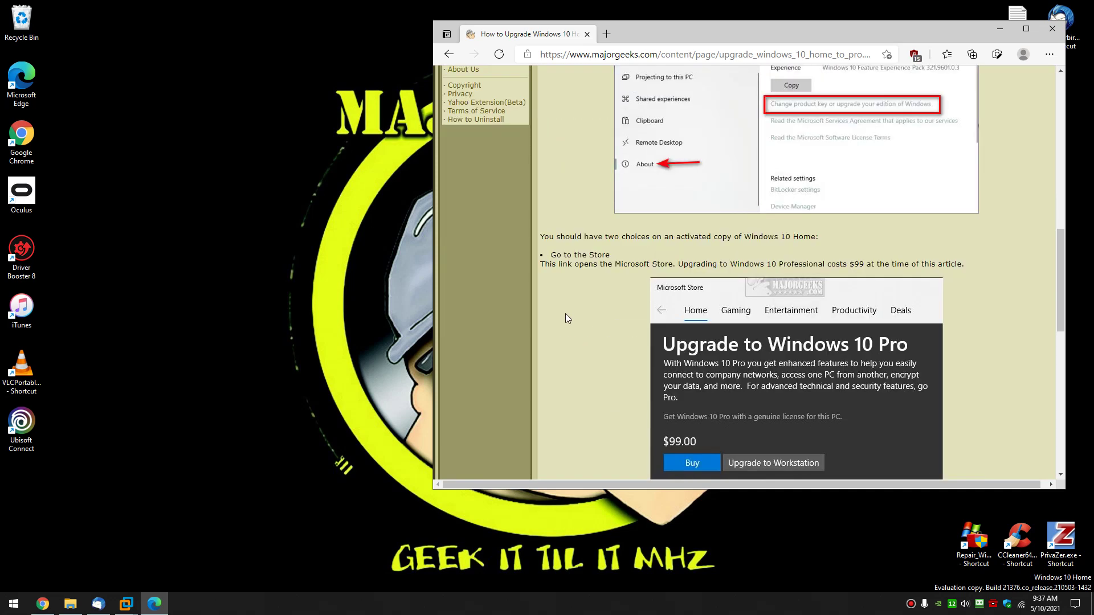
pyautogui.scroll(15, 566, 301)
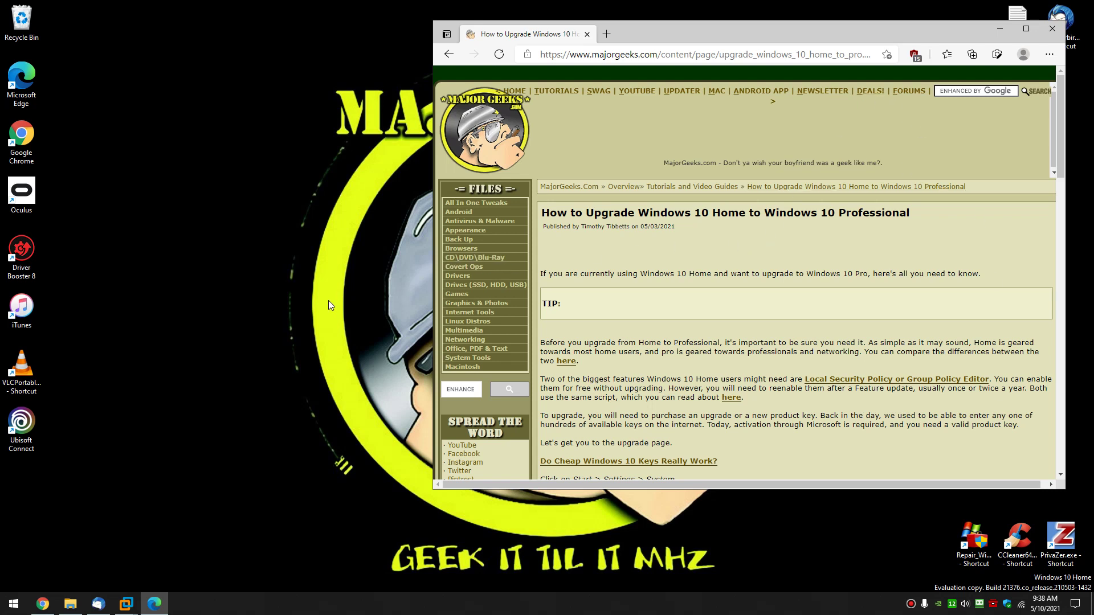
pyautogui.click(251, 315)
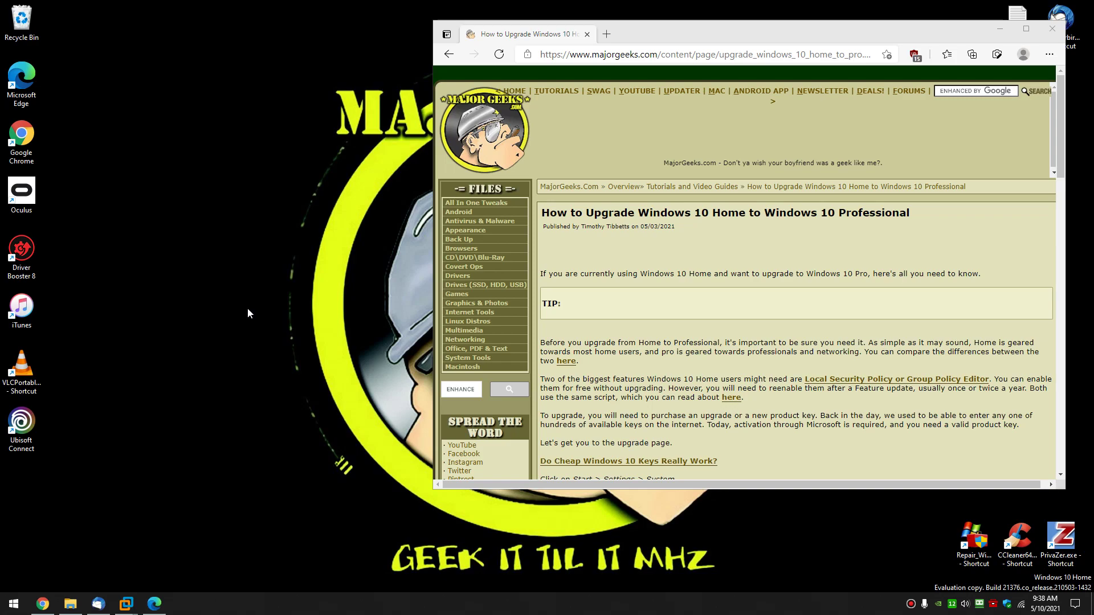